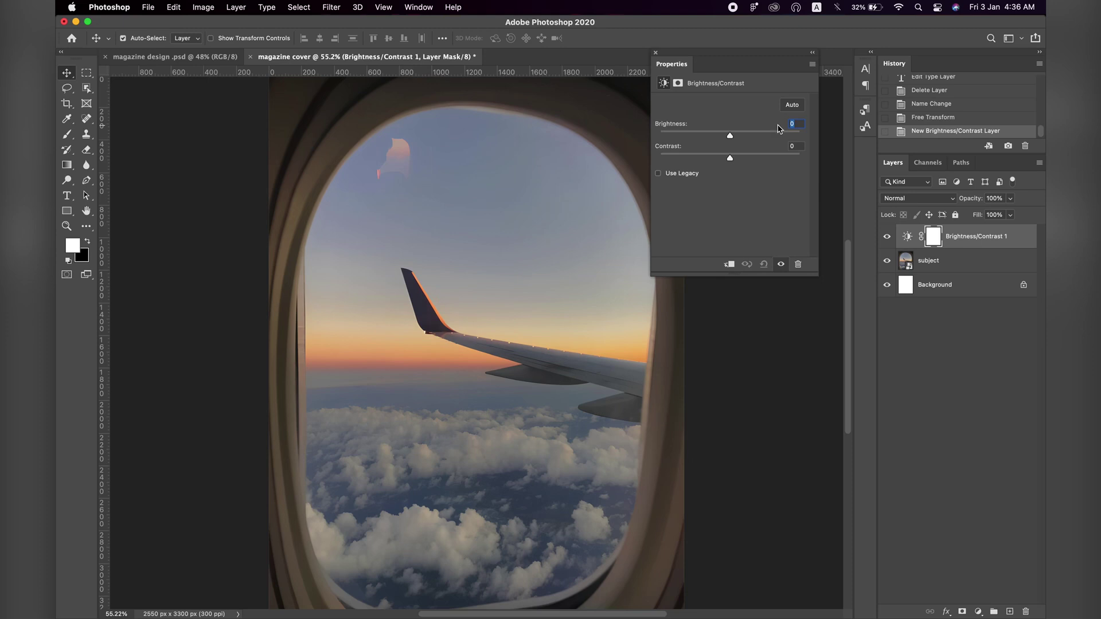
- Set the Brightness/Contrast adjustment layer to brightness 15 and contrast 12
type("15")
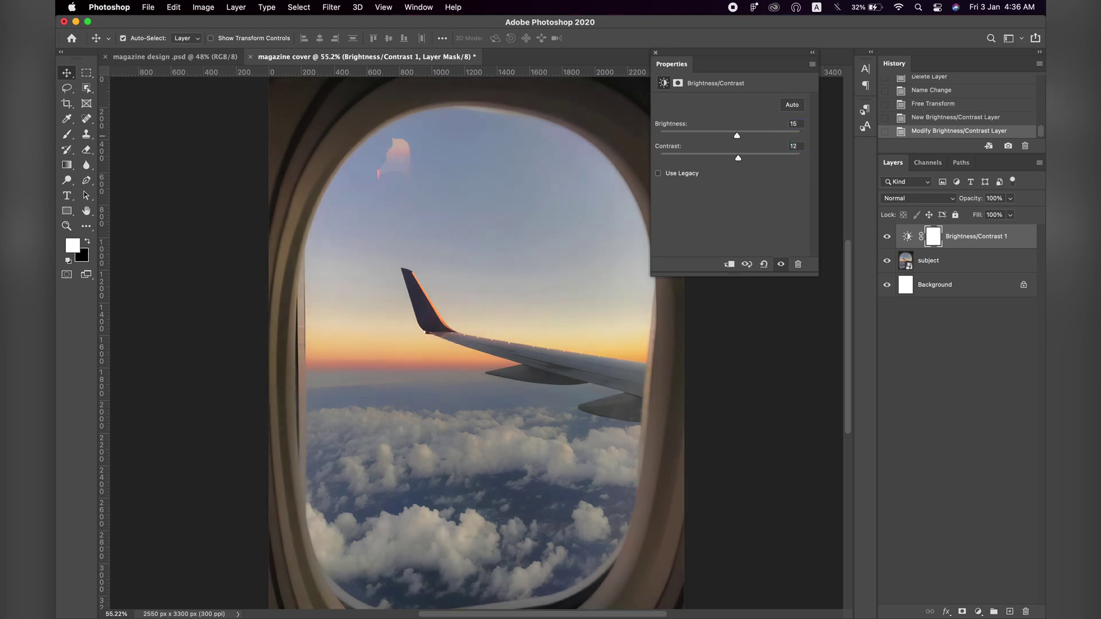
left_click(656, 53)
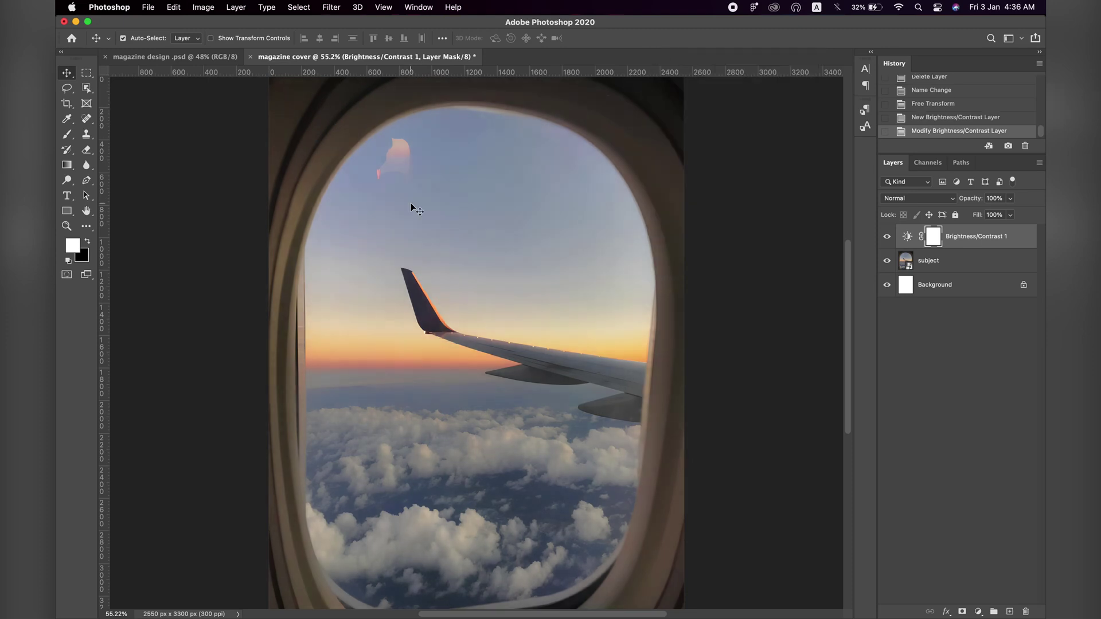
- Rasterize the subject layer and clone clean sky over the pinkish reflection in the window with the Clone Stamp
scroll(412, 205, "up", 3)
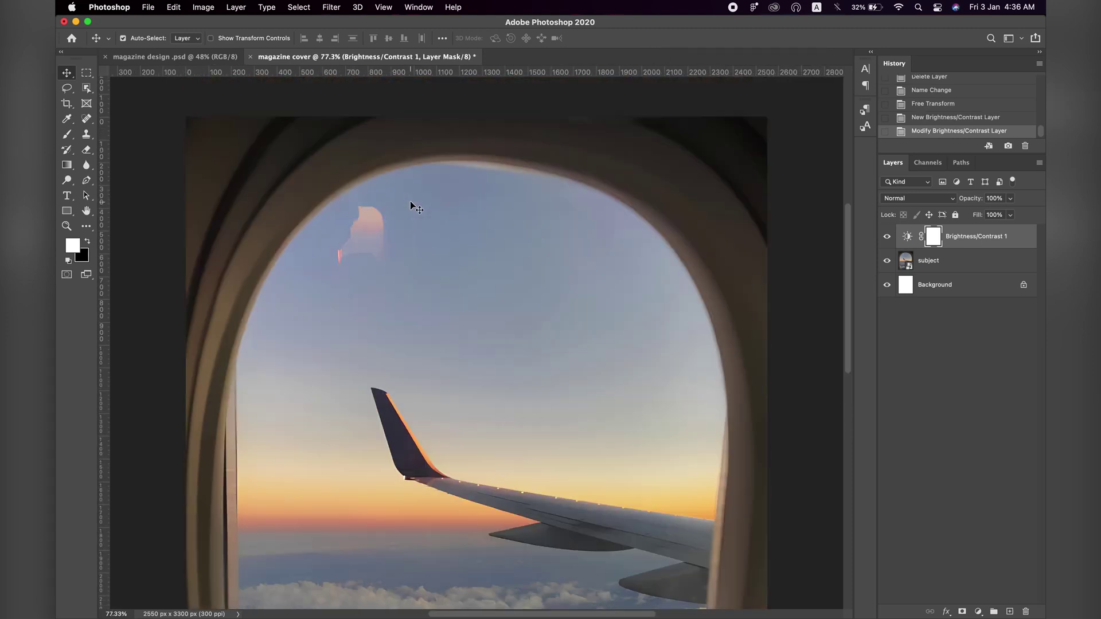
right_click(932, 271)
left_click(821, 265)
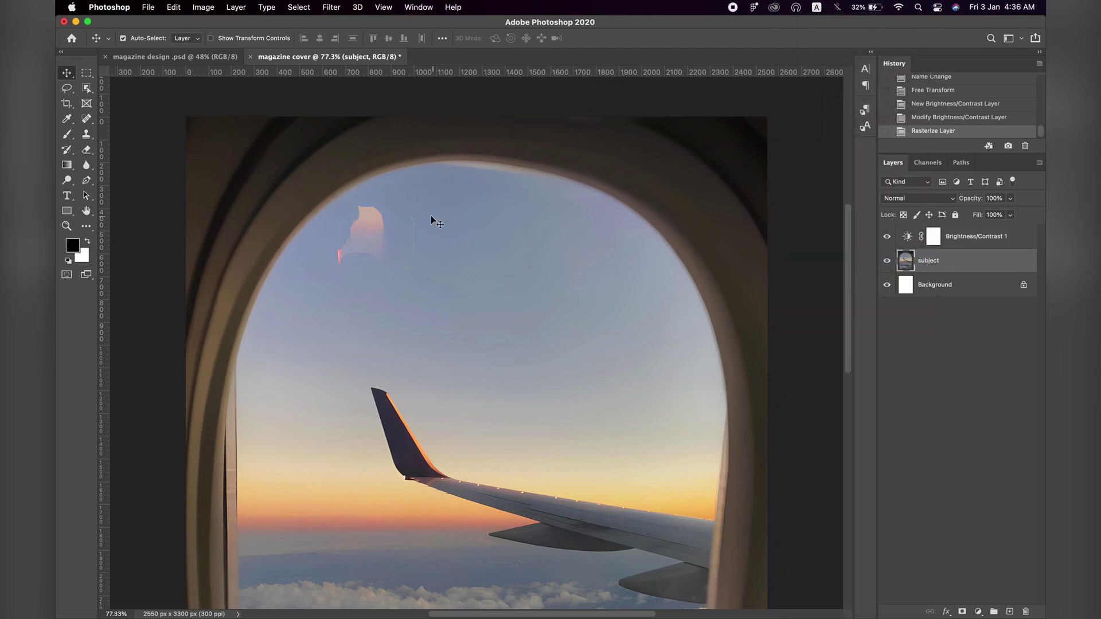
left_click(86, 134)
scroll(453, 262, "up", 5)
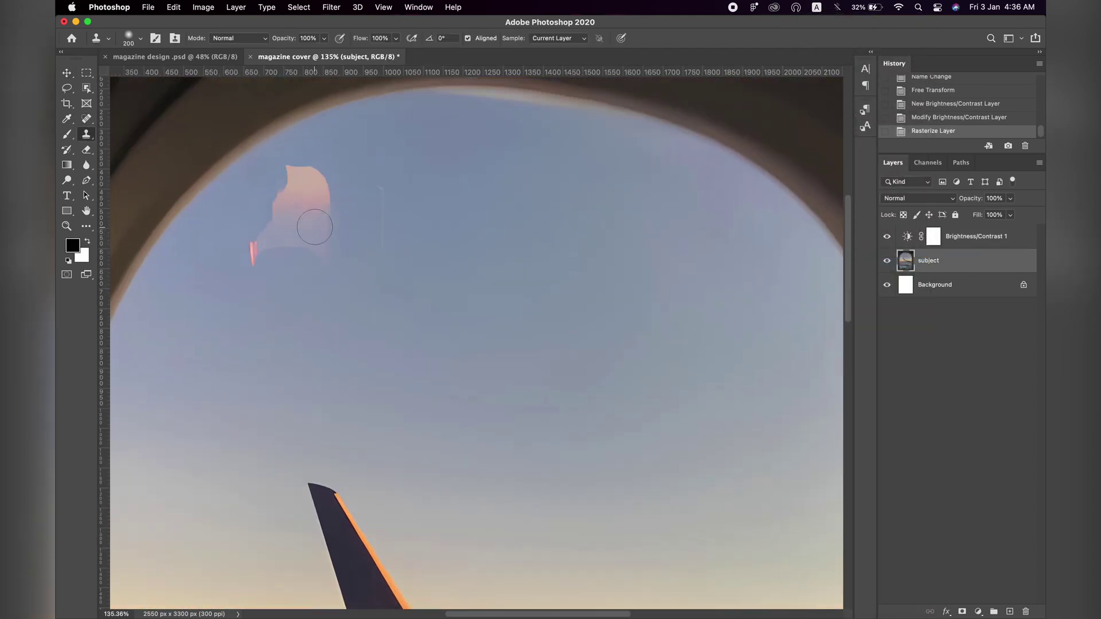
mouse_move(369, 201)
left_mouse_down()
mouse_move(382, 232)
mouse_move(332, 193)
mouse_move(281, 187)
mouse_move(336, 234)
left_mouse_up()
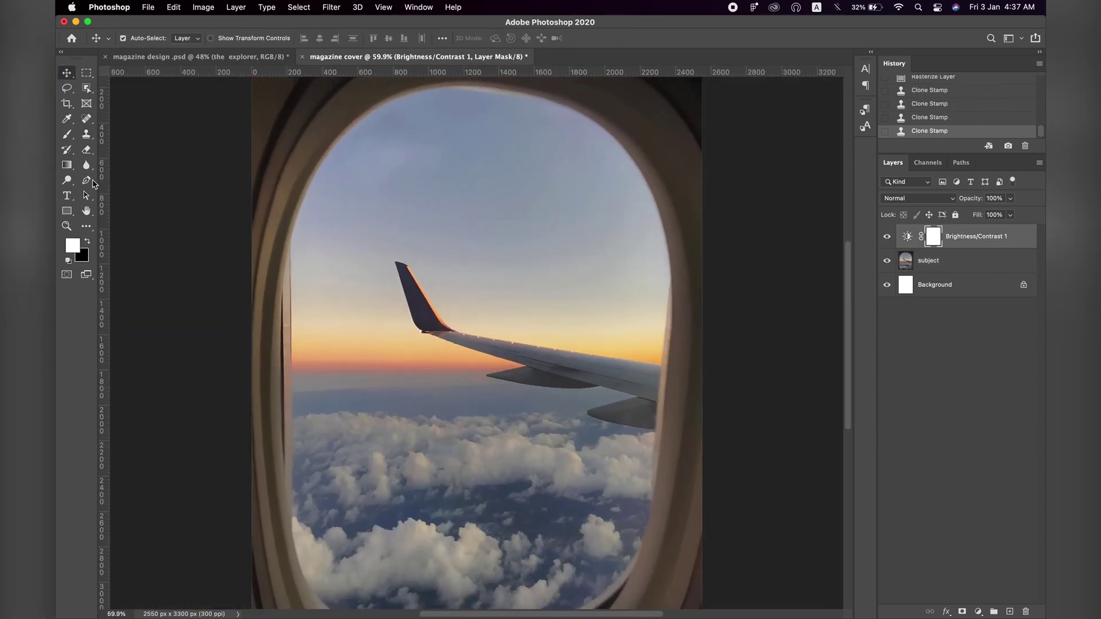
- Add the two-line title "THE EXPLORER" in white Cinzel Decorative Bold in the sky above the wing tip
key("t")
left_click(465, 212)
type("T")
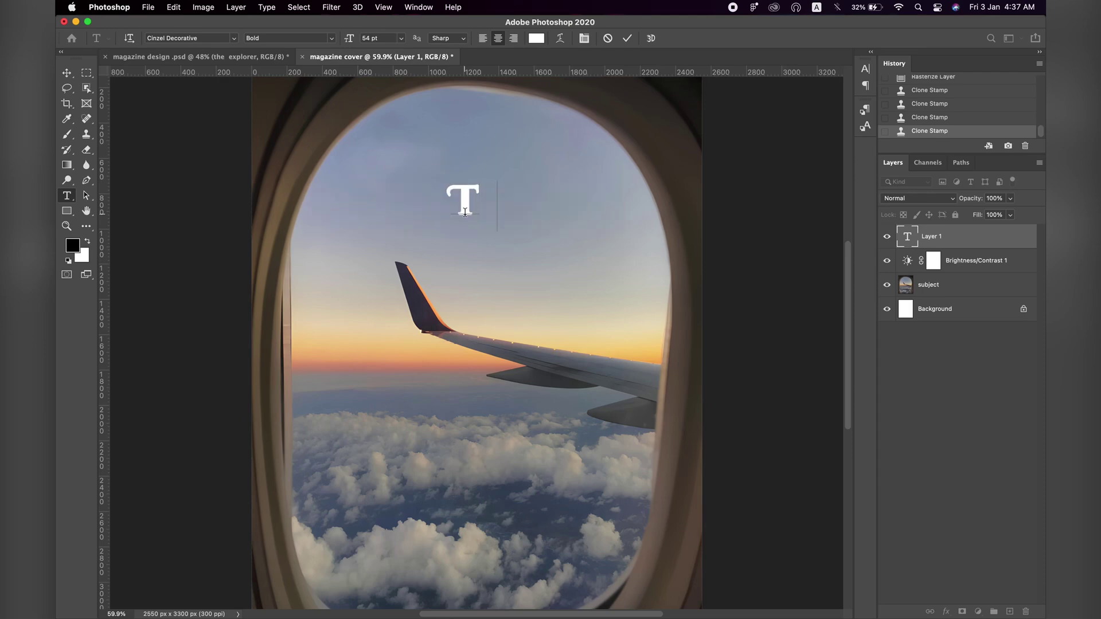
type("HE EXPLOREE")
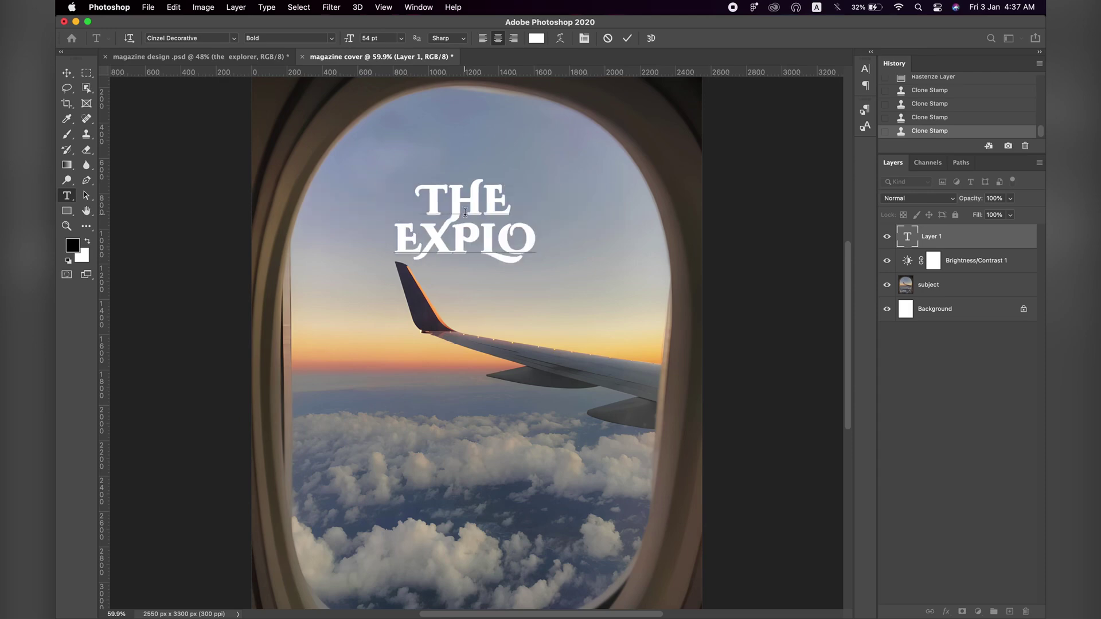
key("BackSpace")
type("RER")
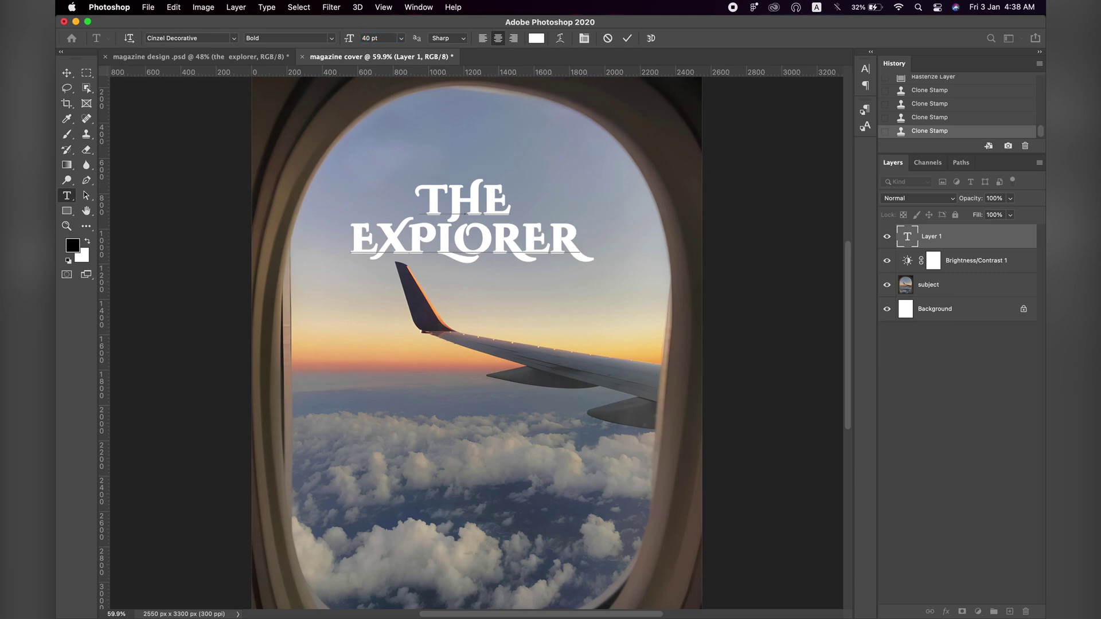
- Set the title's font size to 38 pt and its leading to 39 pt, and commit the text
key("super+a")
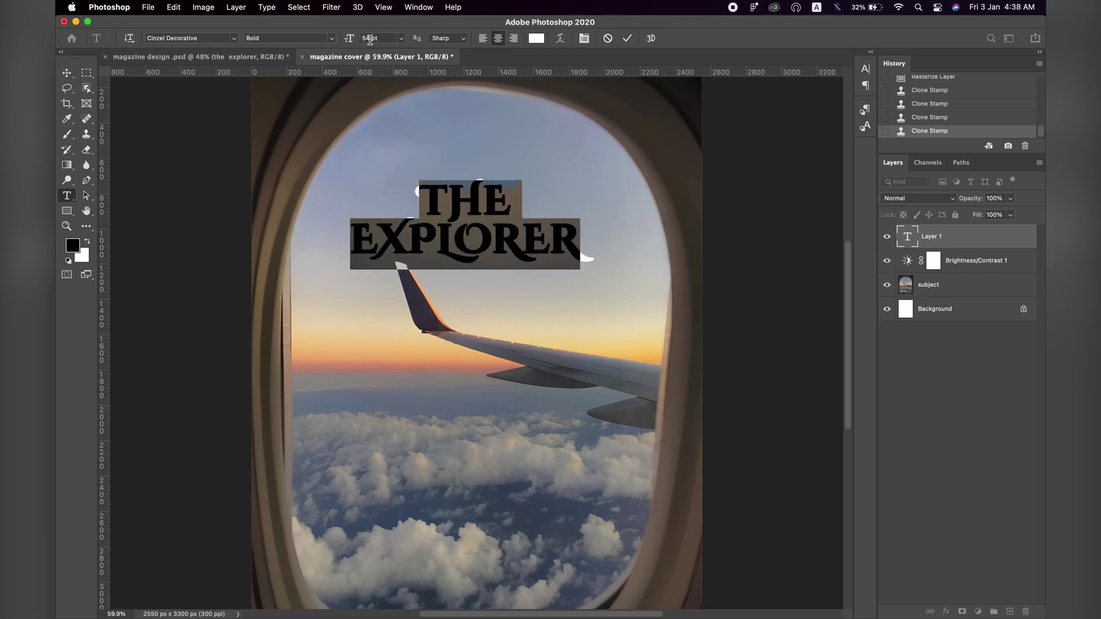
type("38")
key("Return")
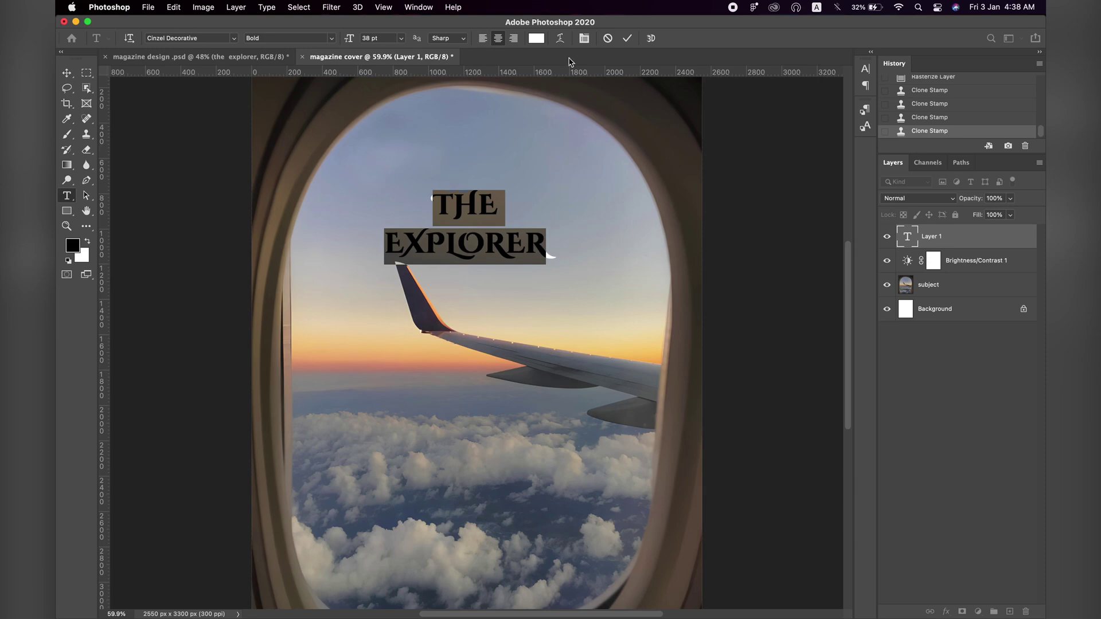
left_click(865, 69)
left_click_drag(798, 103, 790, 107)
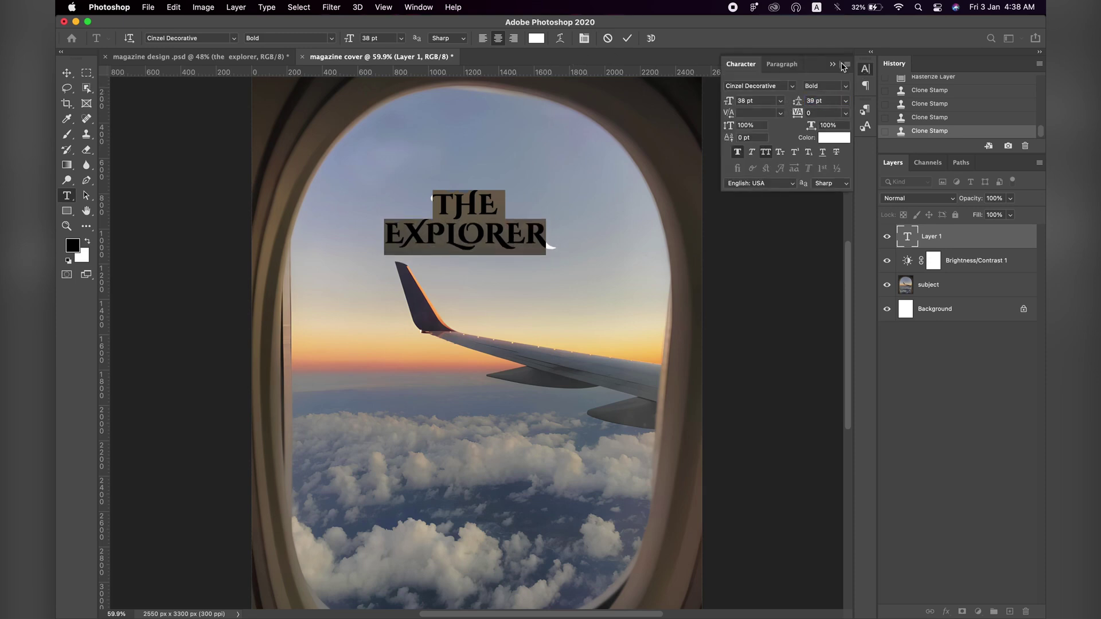
left_click(833, 64)
left_click(628, 38)
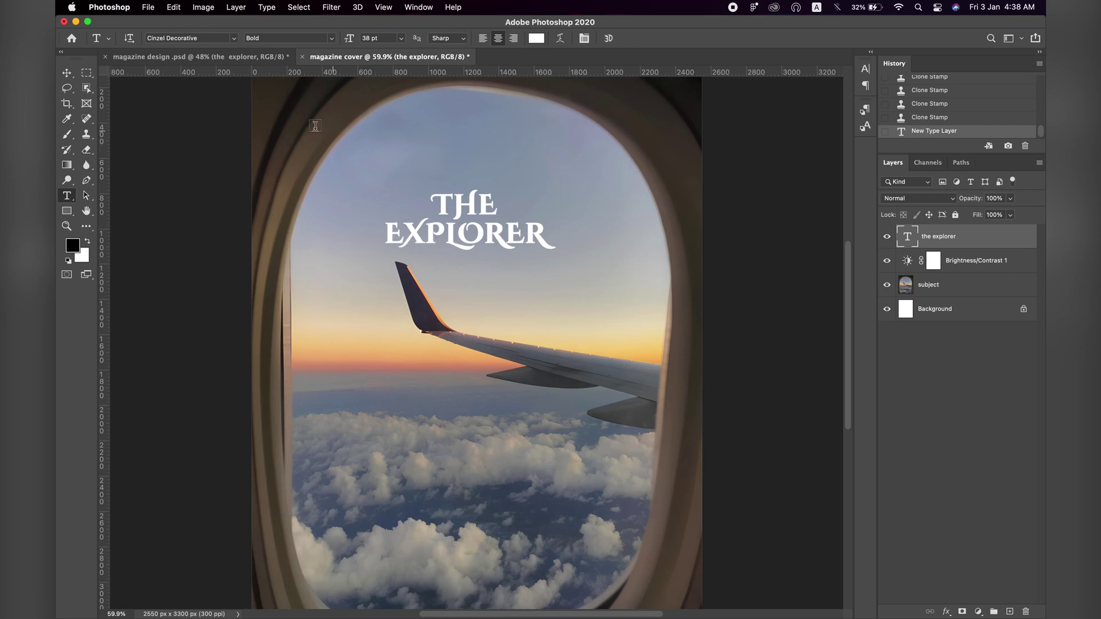
- Move the title slightly higher in the sky with the guides shown for placement, and hide the guides
left_click(67, 72)
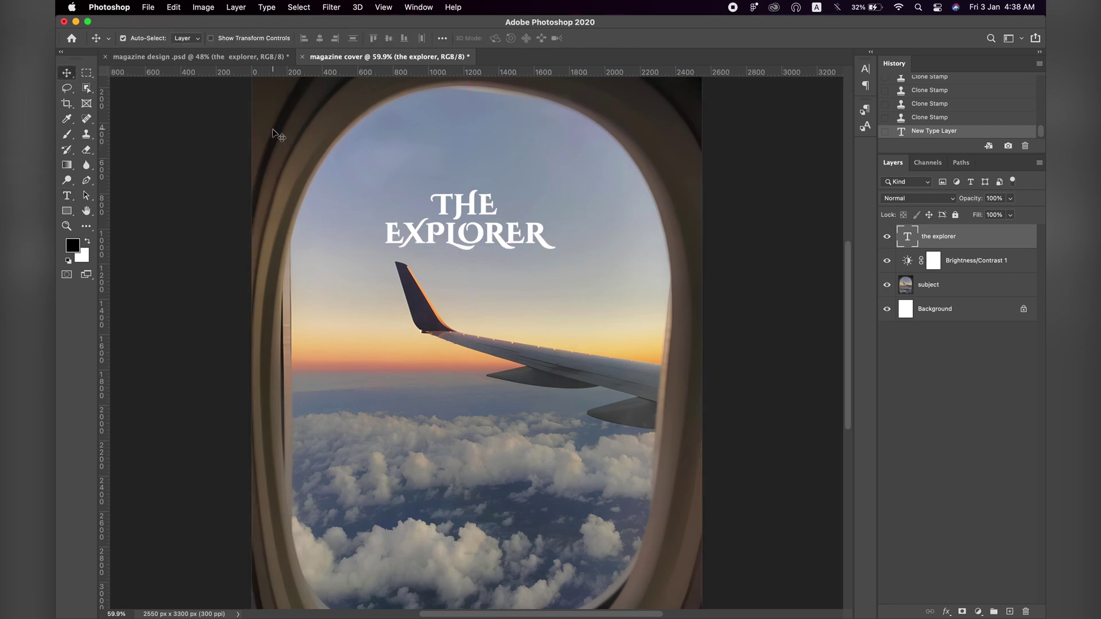
scroll(278, 135, "up", 2)
key("super+semicolon")
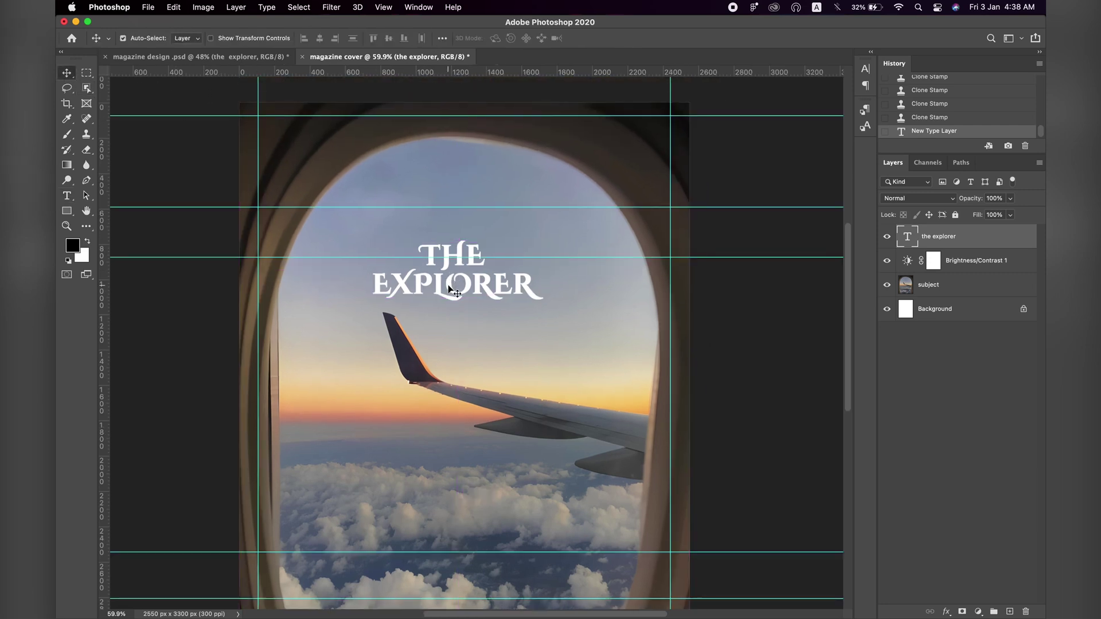
left_click_drag(448, 286, 447, 261)
key("super+semicolon")
scroll(454, 251, "up", 3)
scroll(451, 273, "down", 2)
scroll(451, 274, "up", 1)
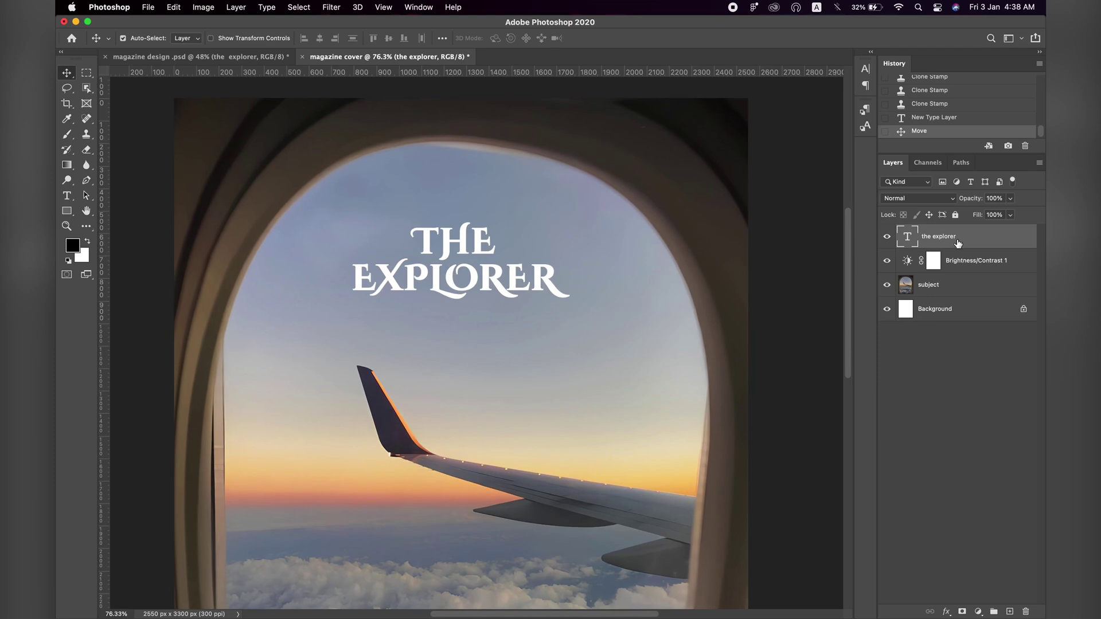
- Duplicate the title layer, convert the copy to a Smart Object and give it a Gaussian Blur of 17.6 pixels
key("super+j")
right_click(957, 241)
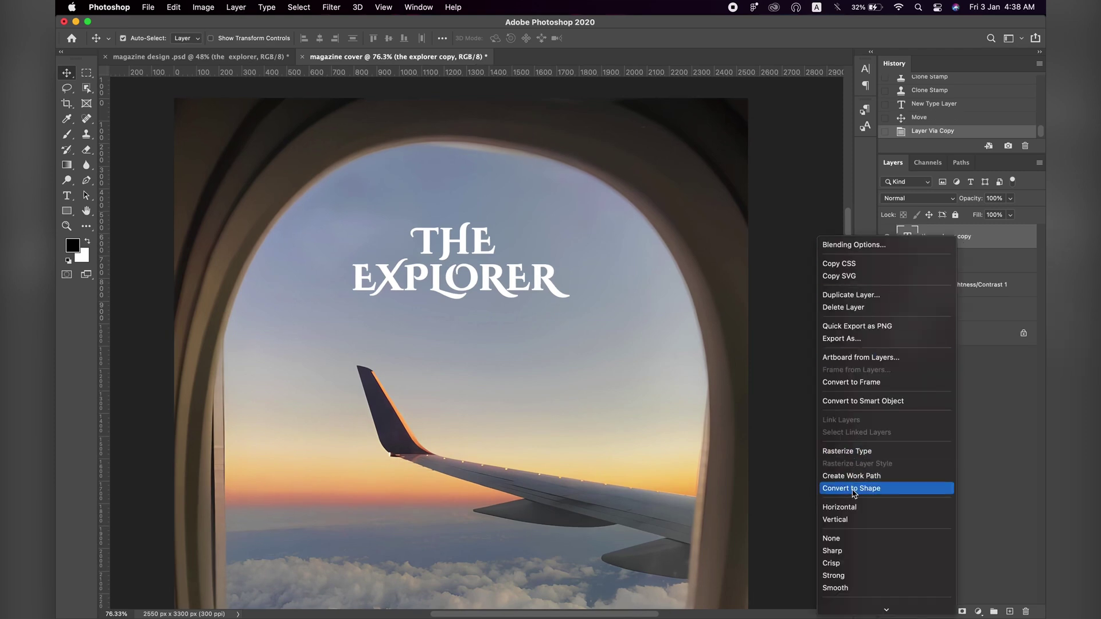
key("Escape")
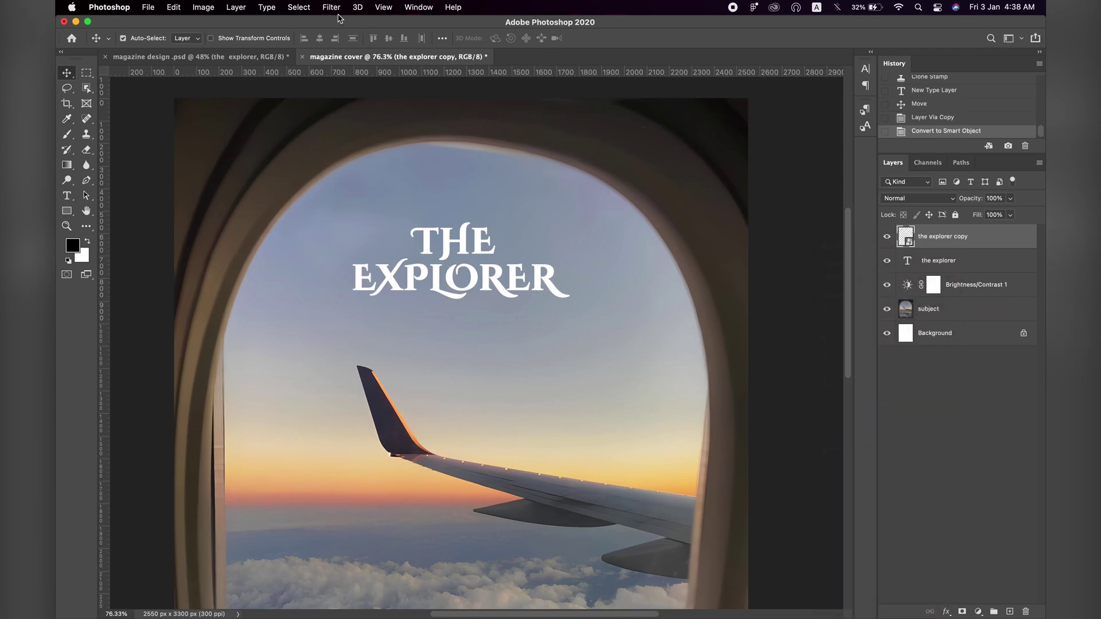
left_click(331, 7)
mouse_move(401, 142)
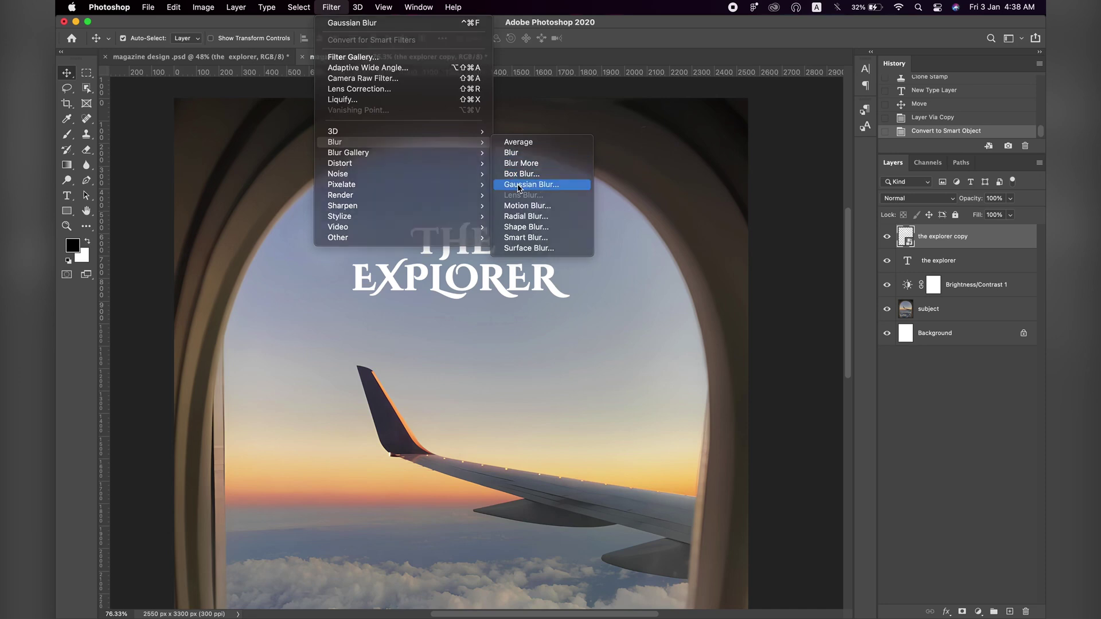
left_click(531, 185)
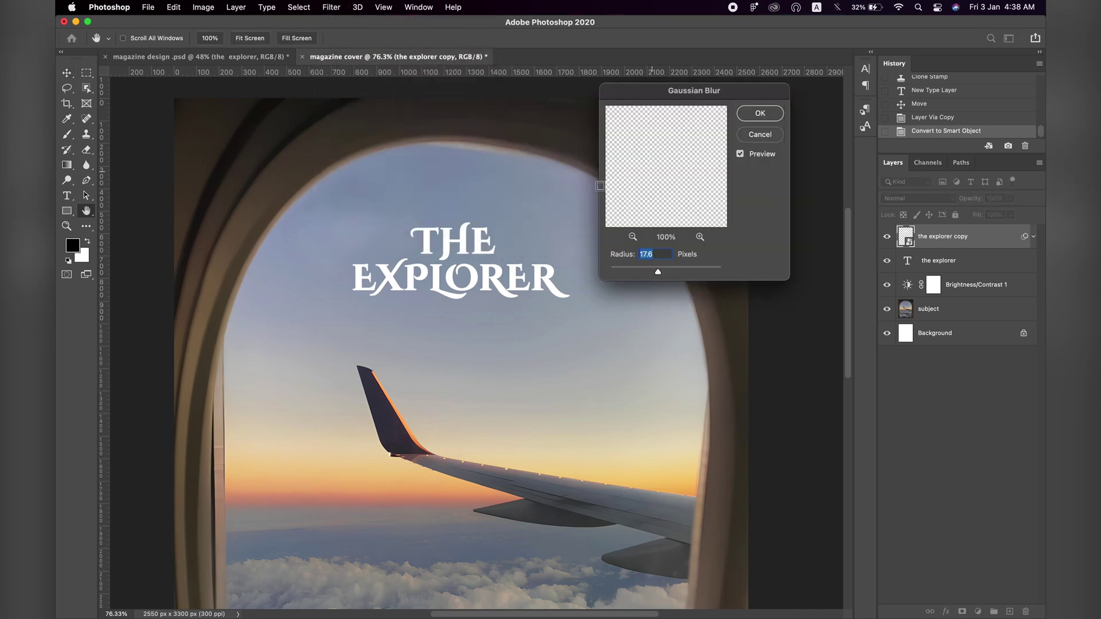
left_click(749, 114)
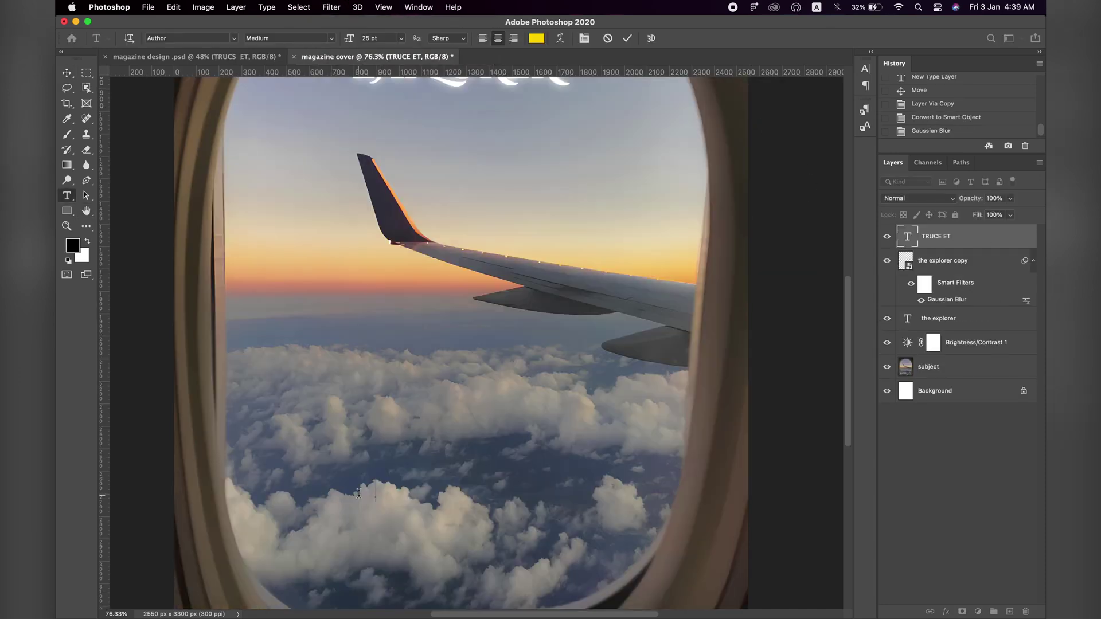
- Add the text "TRUCS ET" in yellow Author Medium at 25 pt over the lower clouds
type("TRUC")
type("S ET")
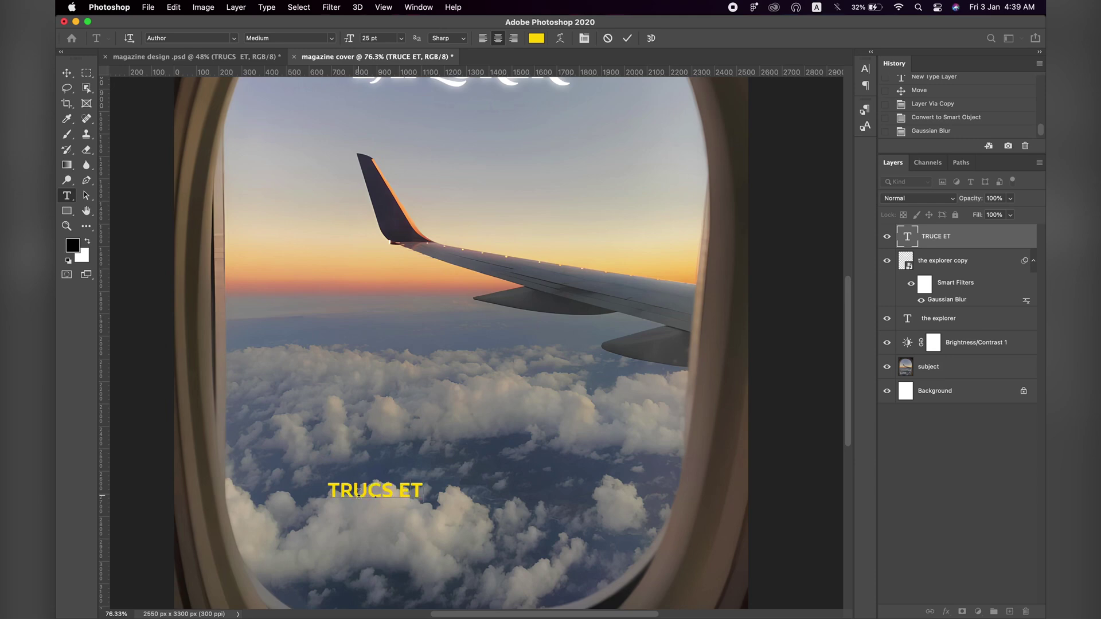
left_click(627, 38)
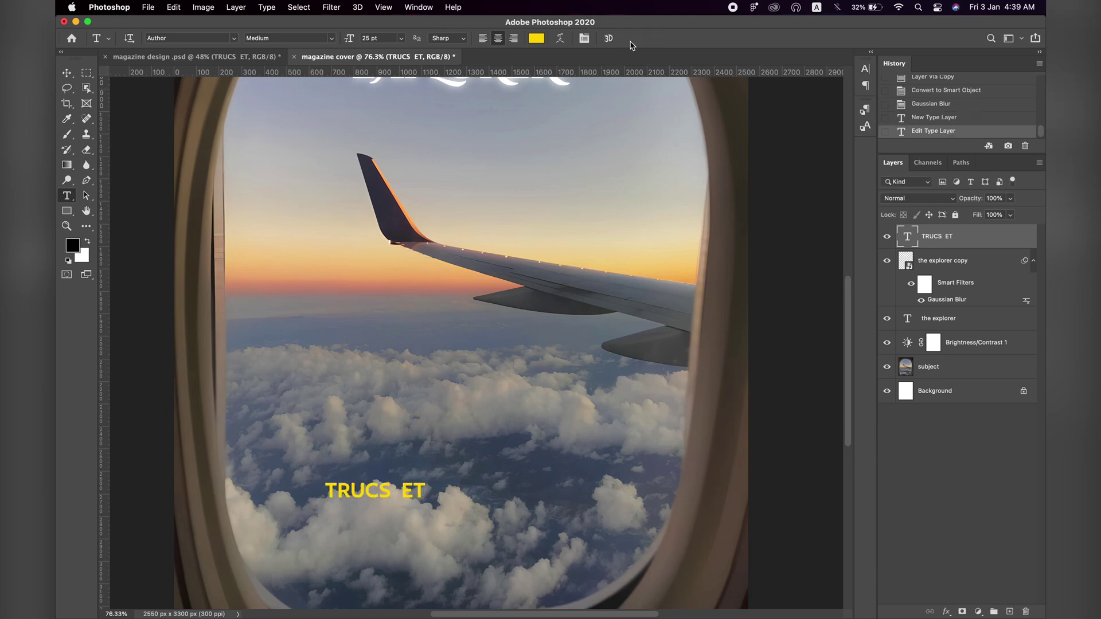
- Move the yellow text just beneath the upper of the two guides crossing the lower clouds, and hide the guides
left_click(67, 73)
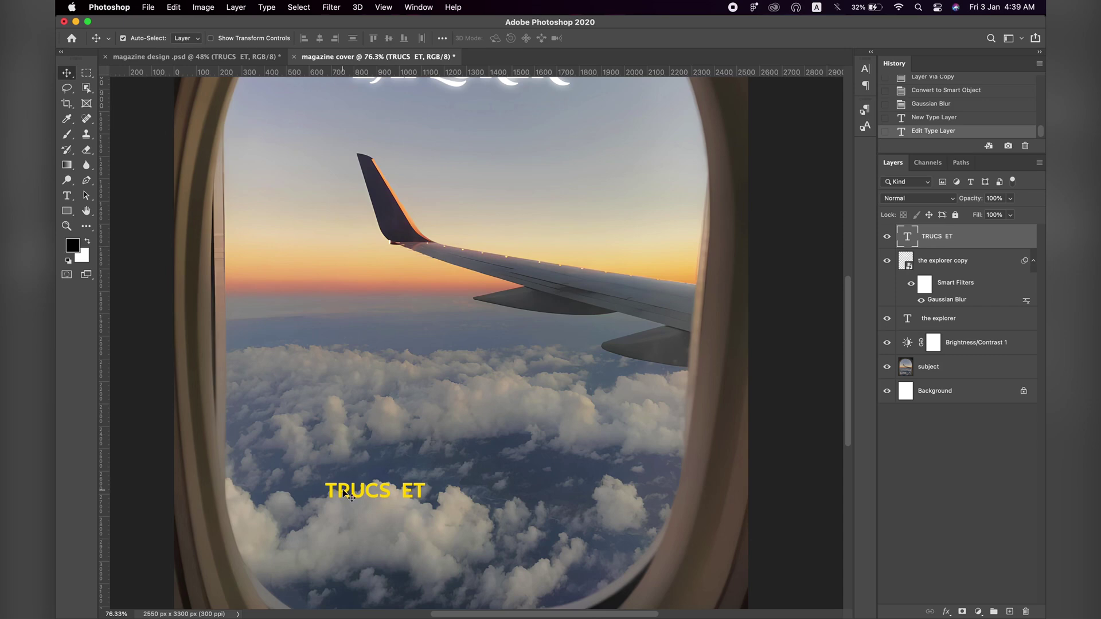
left_click_drag(351, 497, 402, 476)
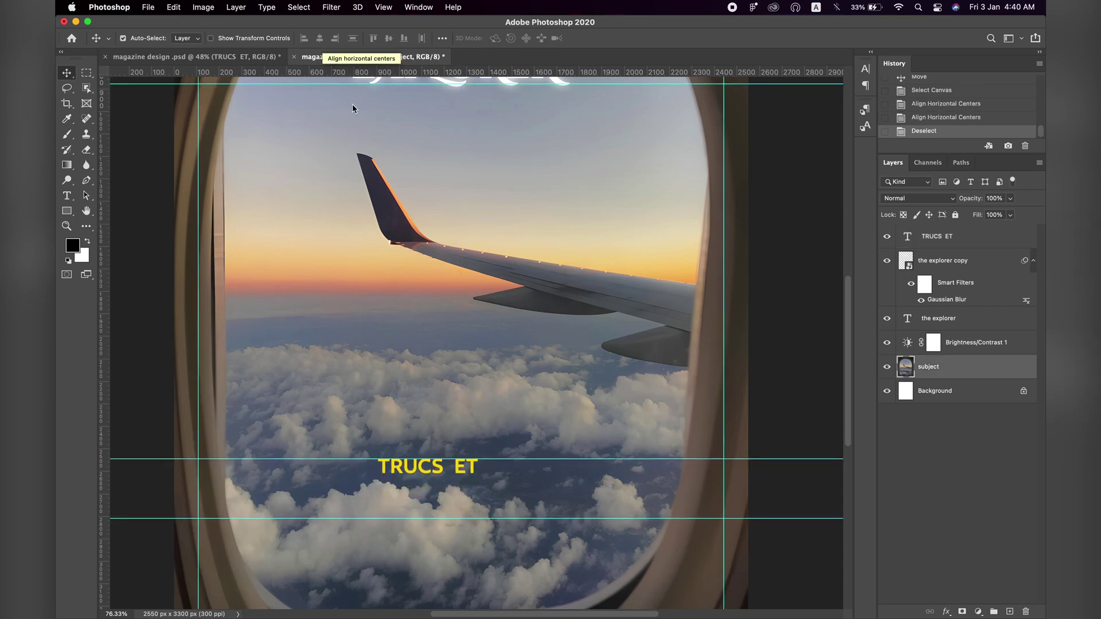
key("super+semicolon")
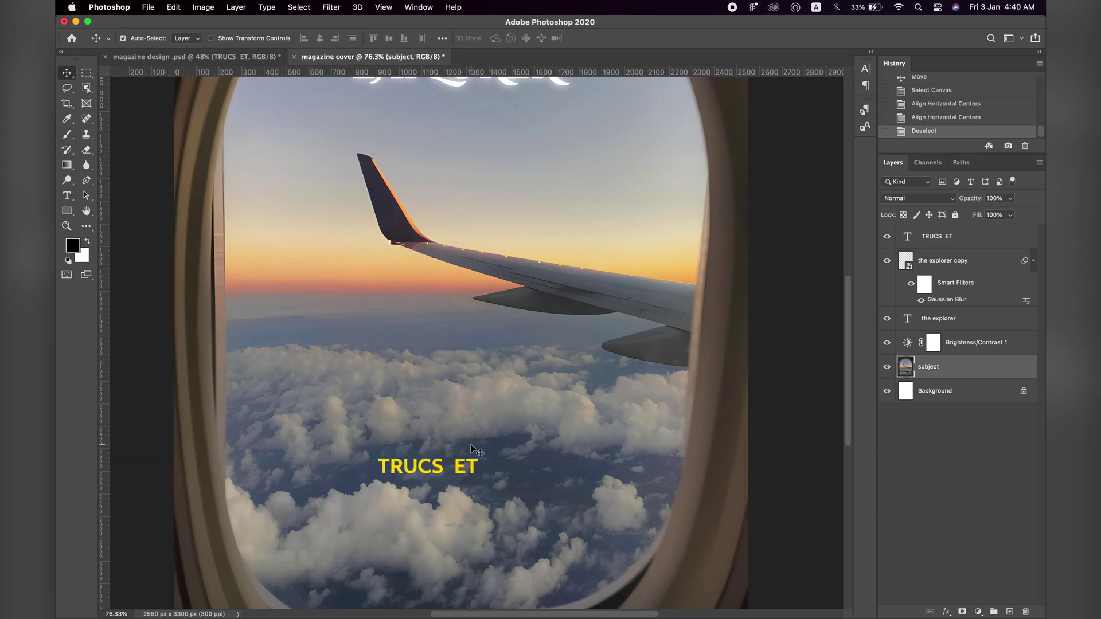
- Duplicate the yellow "TRUCS ET" text below and to the right of the original and change the copy to "ASTUCS"
scroll(456, 461, "up", 1)
scroll(454, 460, "up", 2)
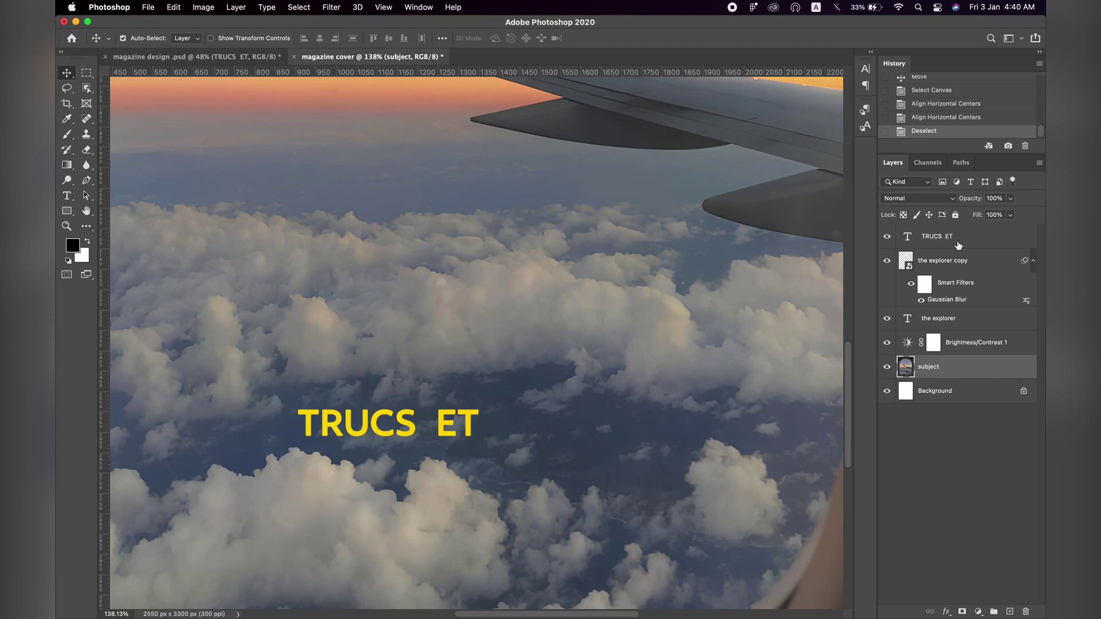
left_click(958, 244)
key("super")
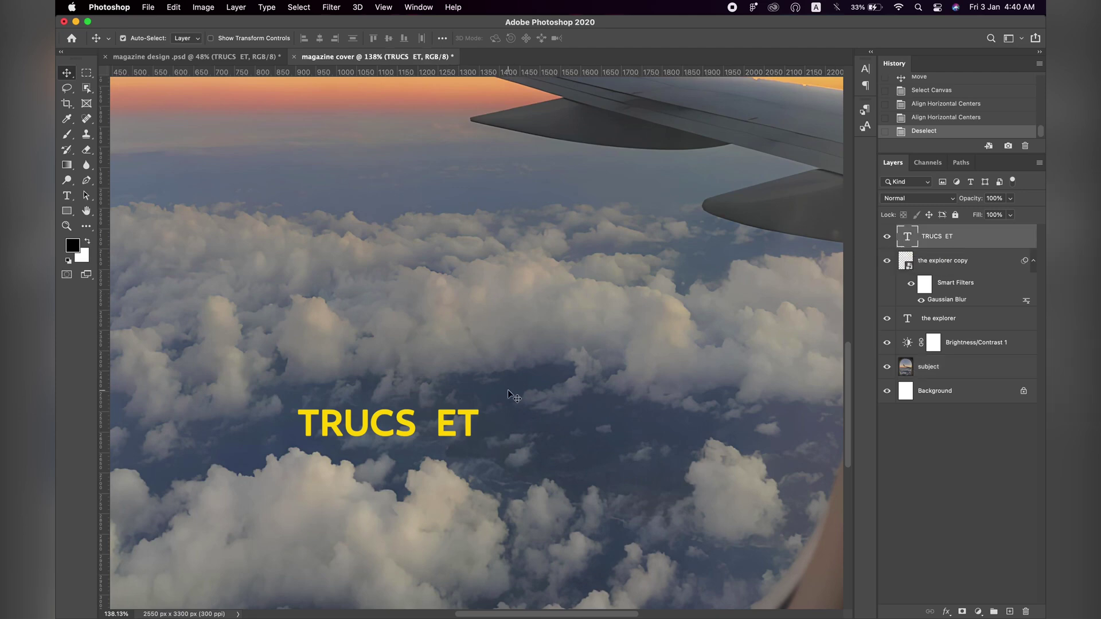
left_click_drag(431, 439, 490, 459)
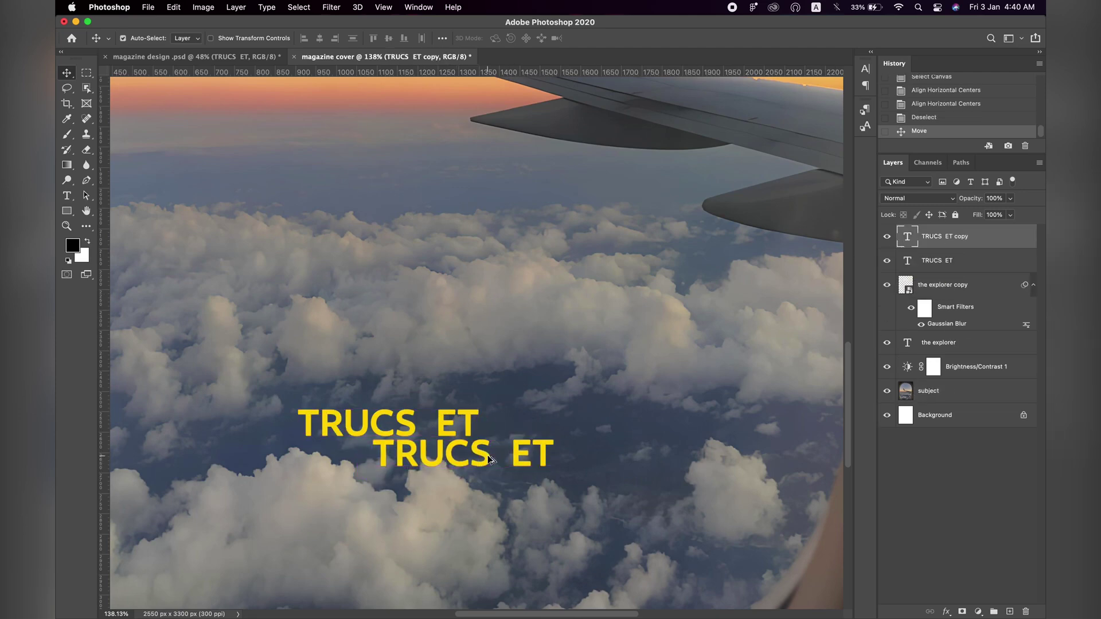
double_click(448, 454)
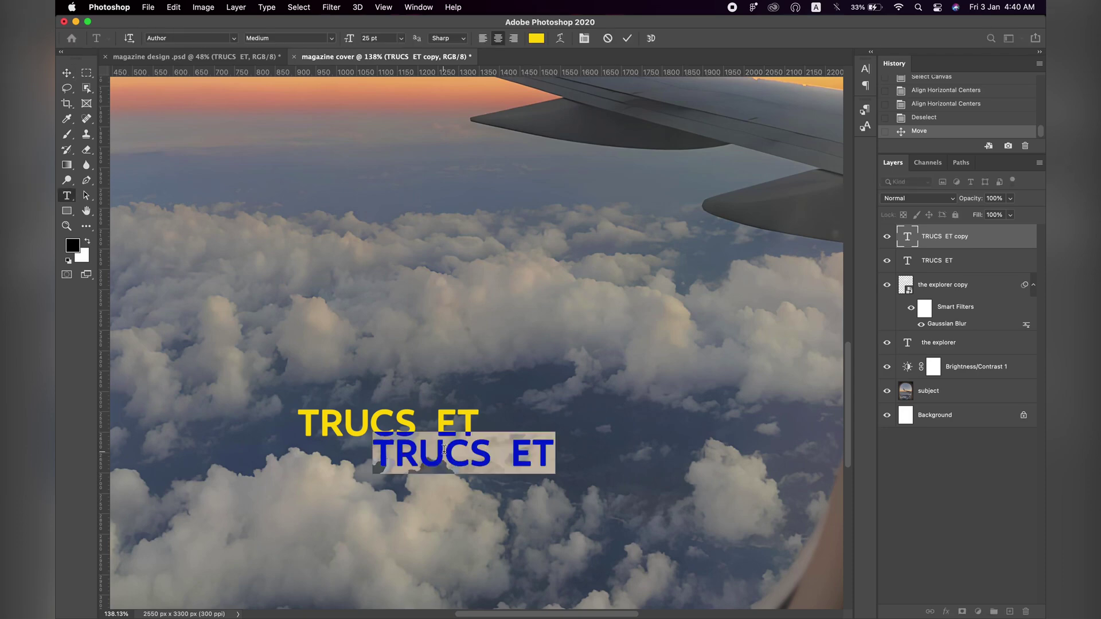
type("ASTU")
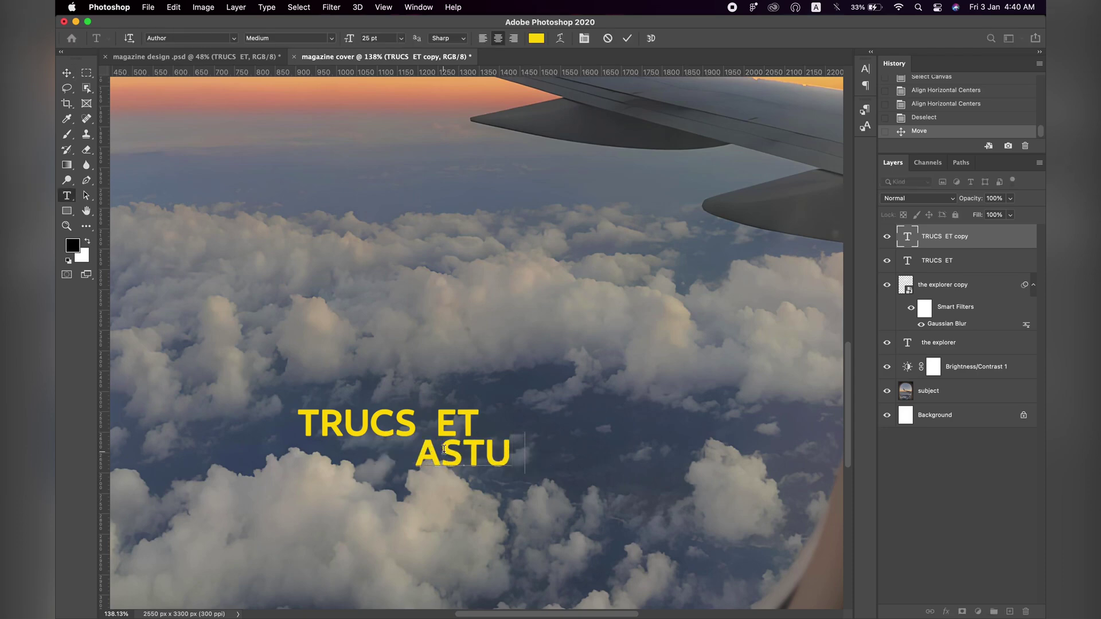
type("CS")
- Set the "ASTUCS" text to 17 pt and colour it white (ffffff)
key("super+a")
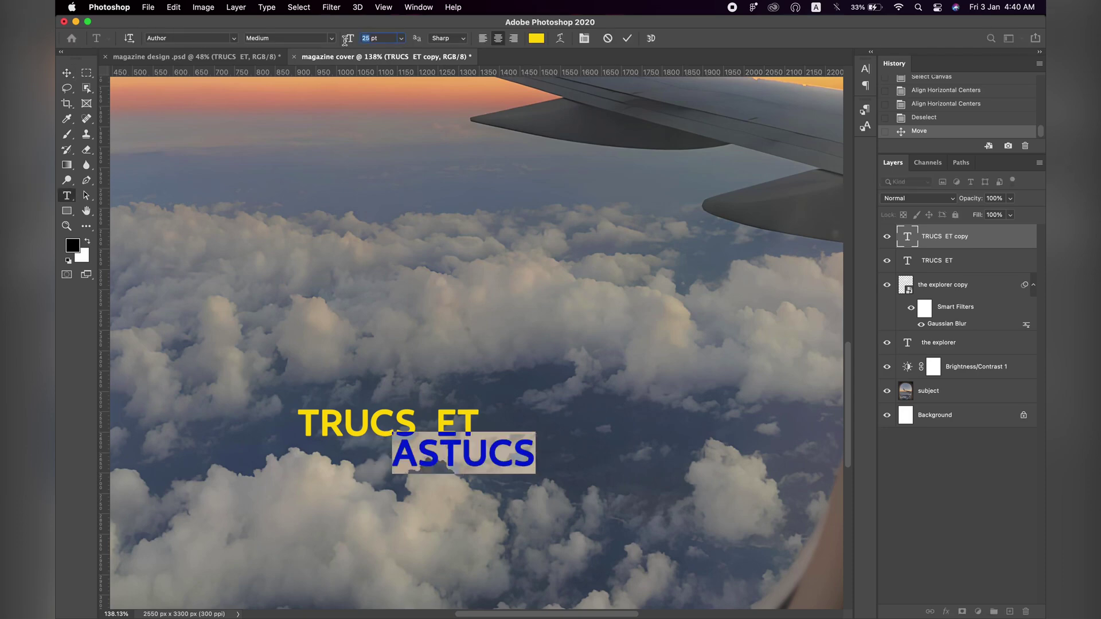
type("17")
key("Return")
left_click(537, 39)
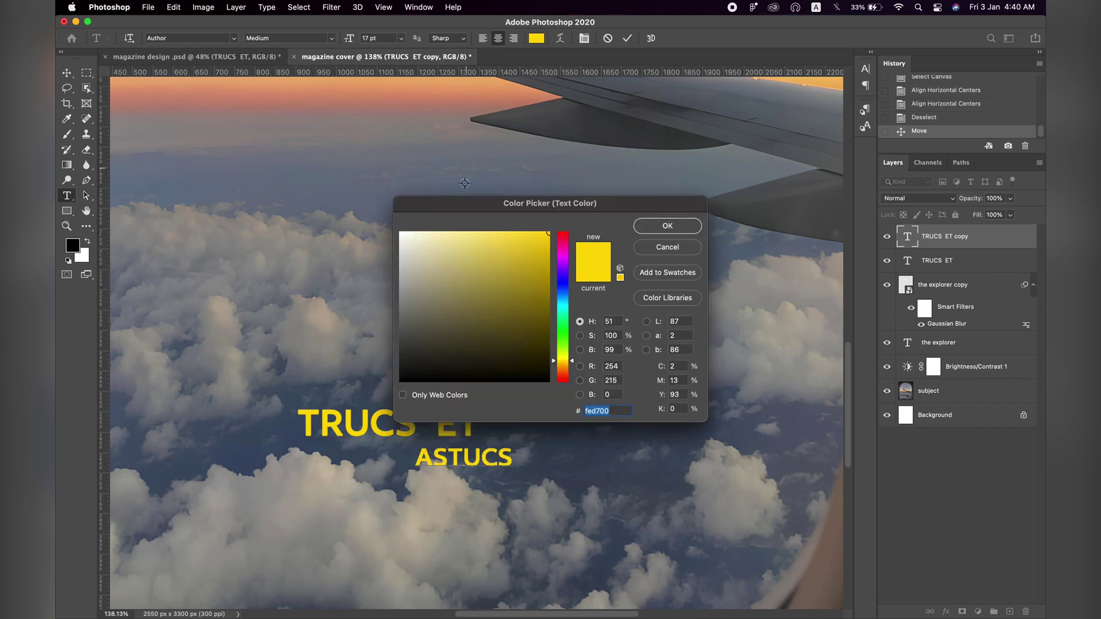
type("ffffff")
left_click(654, 225)
left_click(627, 38)
- Move the white "ASTUCS" text up and slightly left, close beneath the yellow "TRUCS ET" line
key("v")
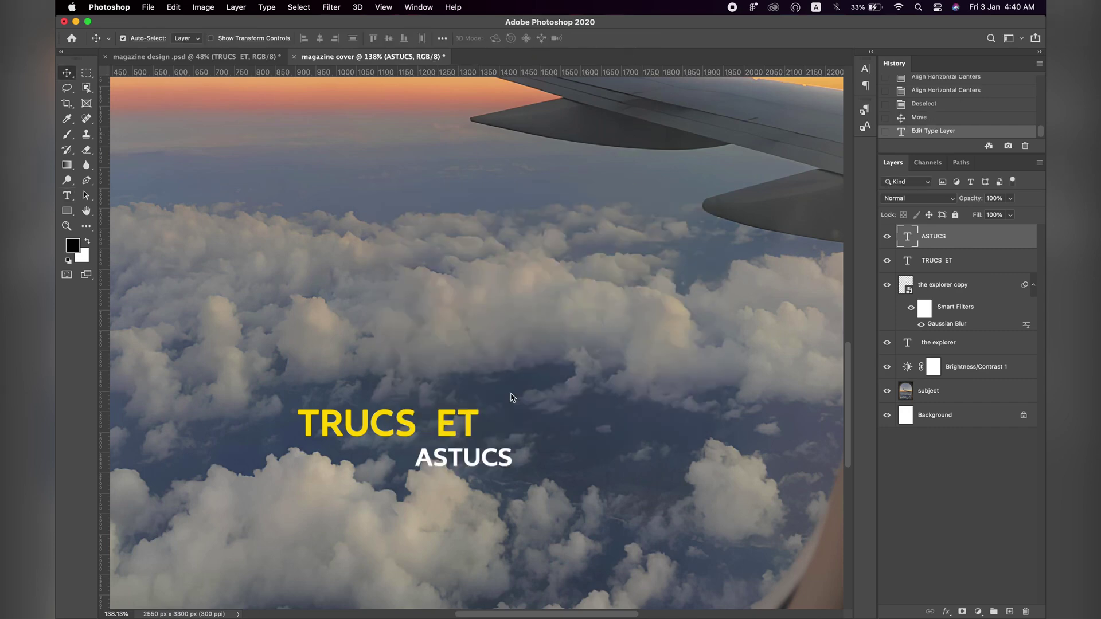
left_click_drag(476, 462, 464, 457)
scroll(398, 503, "left", 3)
scroll(399, 504, "down", 2)
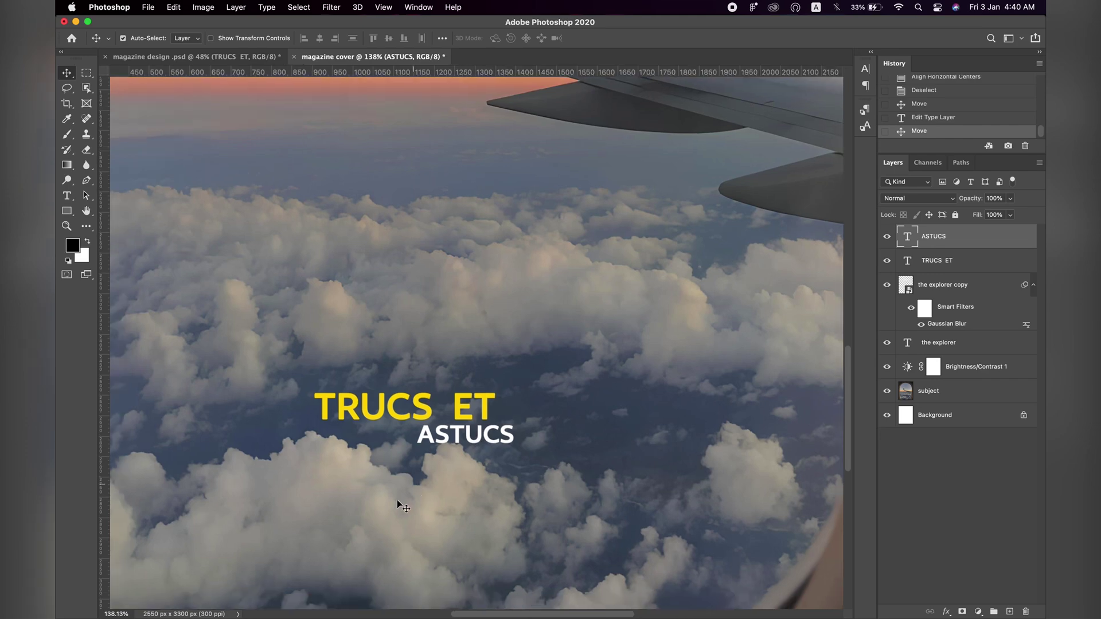
- Show the guides and add a Lorem ipsum paragraph text box just beneath the "ASTUCS" line, reaching down to the lower guide
key("t")
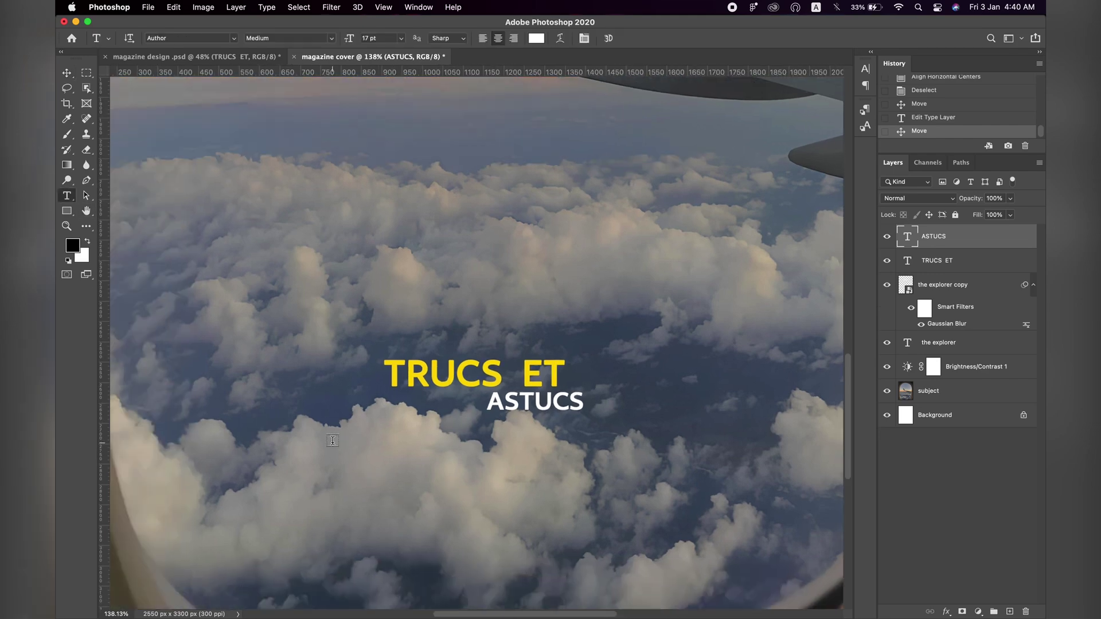
key("super+semicolon")
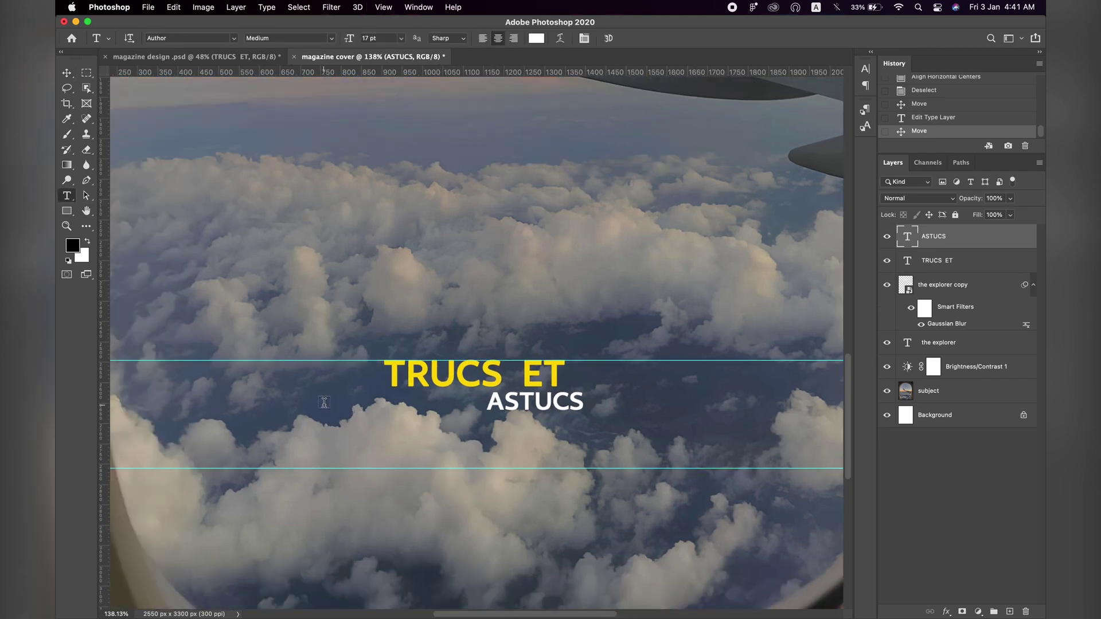
left_click_drag(323, 405, 570, 419)
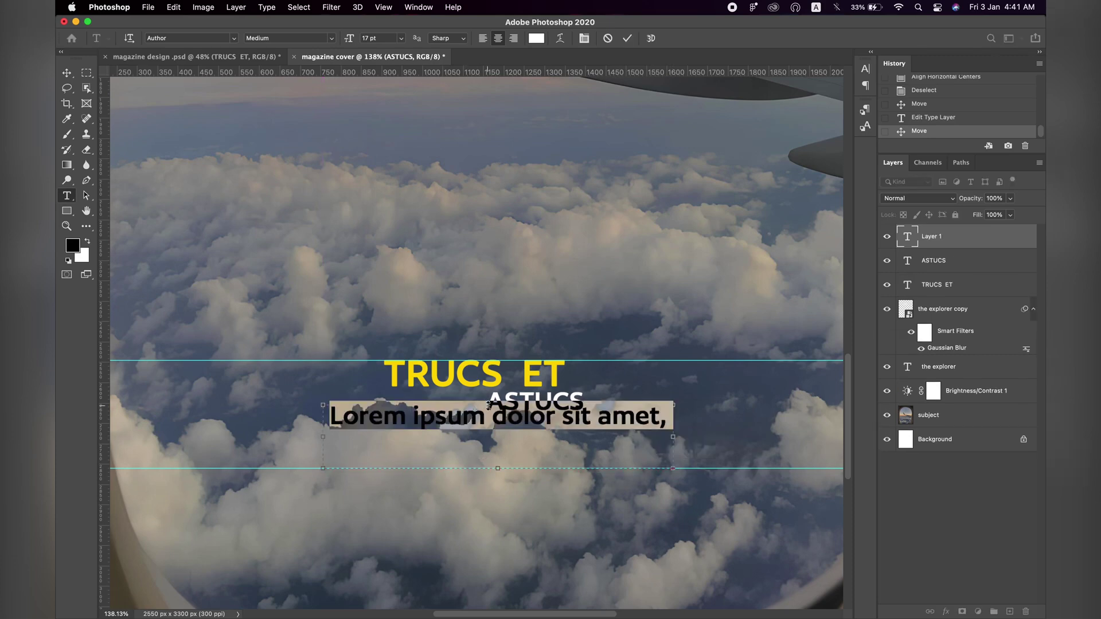
left_click_drag(489, 405, 489, 410)
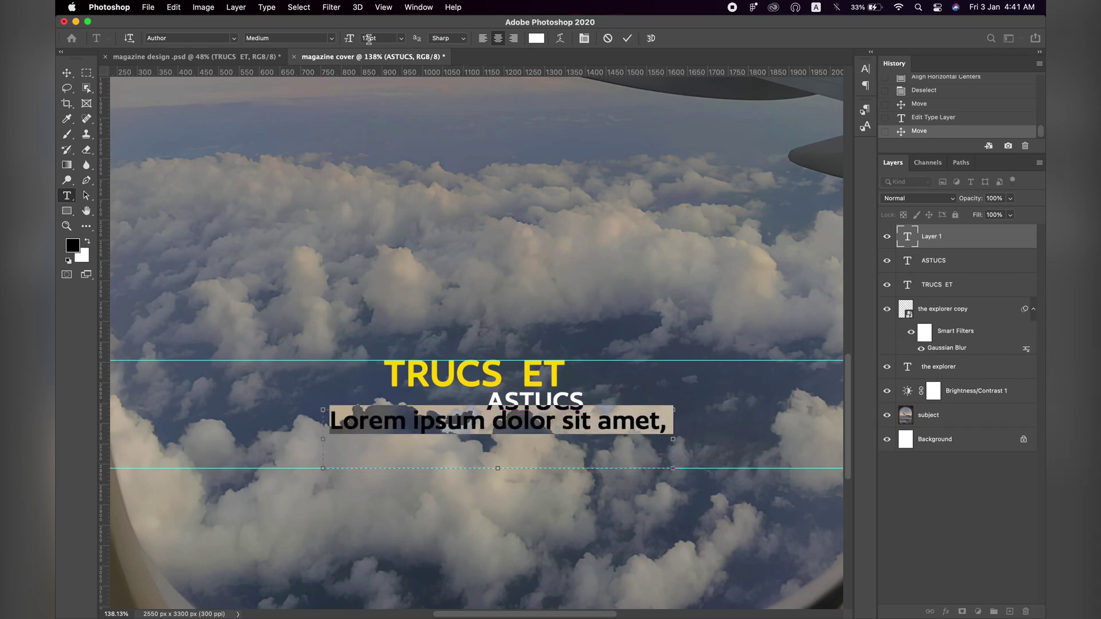
- Set the Lorem ipsum paragraph to 10 pt, Light style, with 8 pt leading
key("Return")
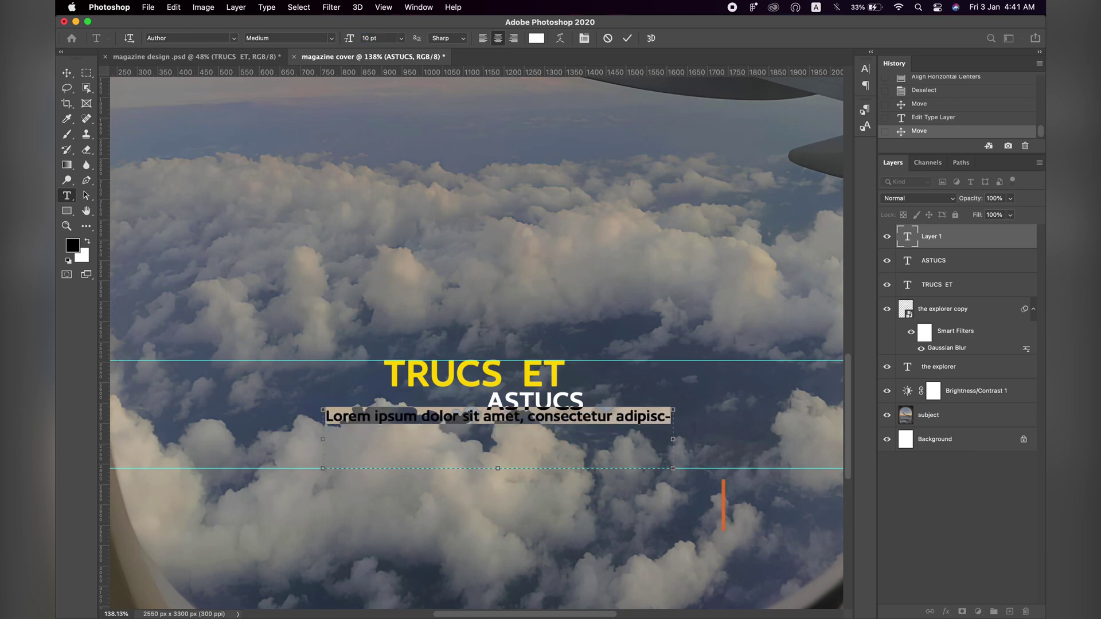
left_click(331, 38)
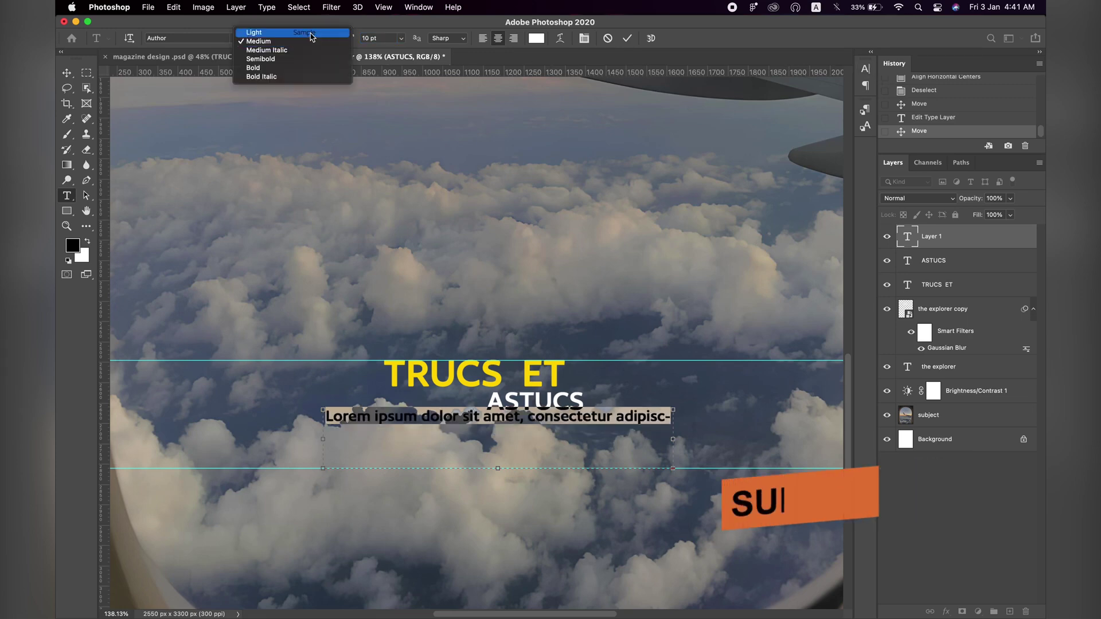
left_click(258, 32)
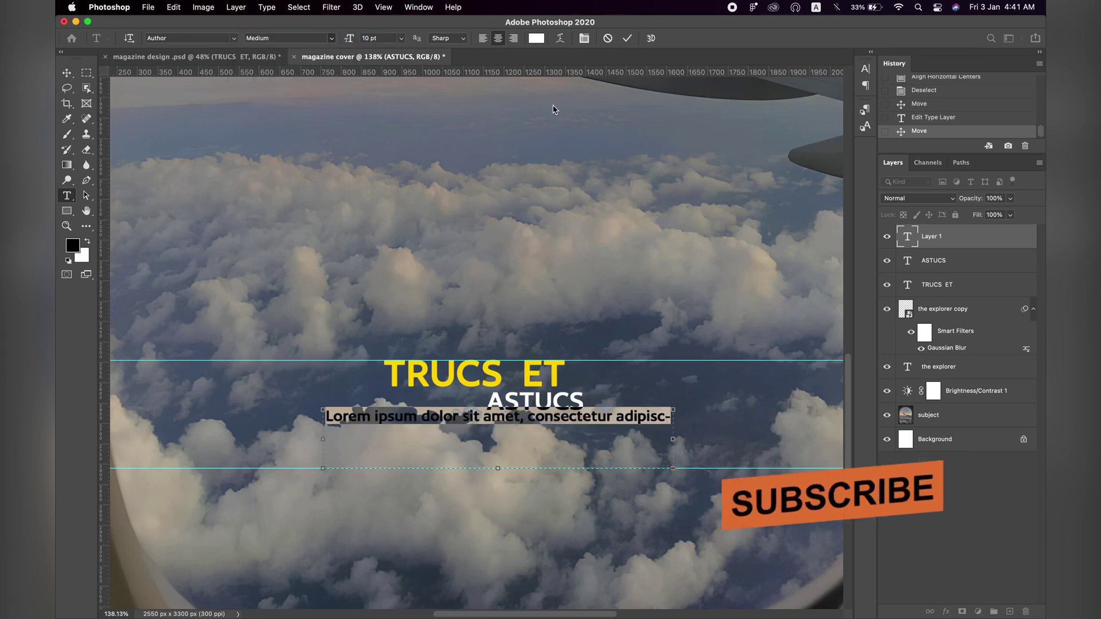
left_click(865, 69)
type("8")
key("Return")
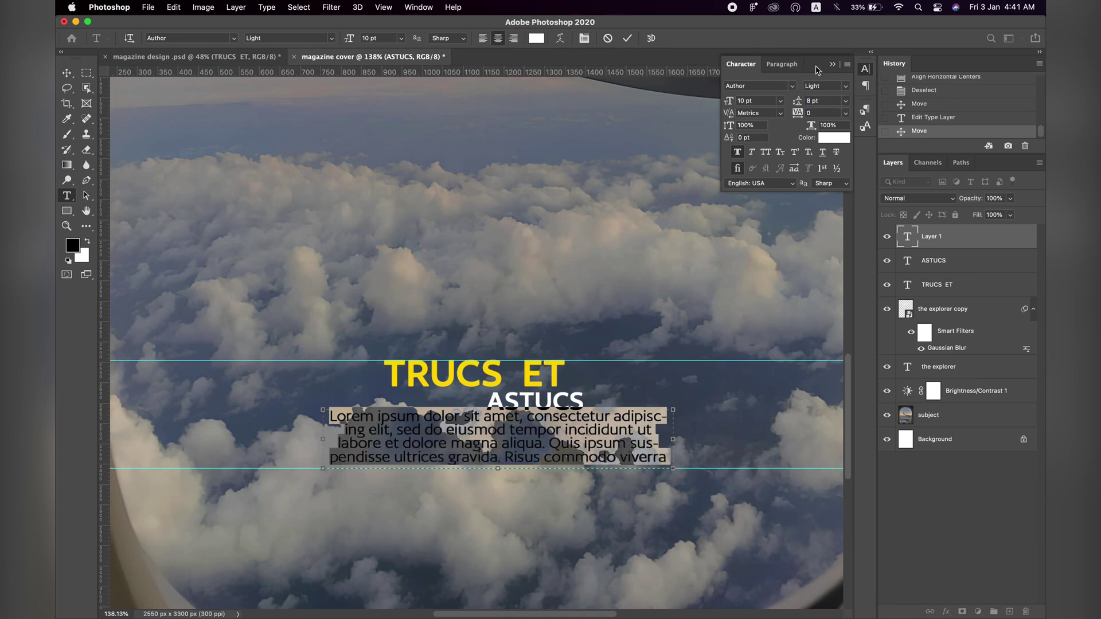
left_click(833, 63)
left_click(628, 38)
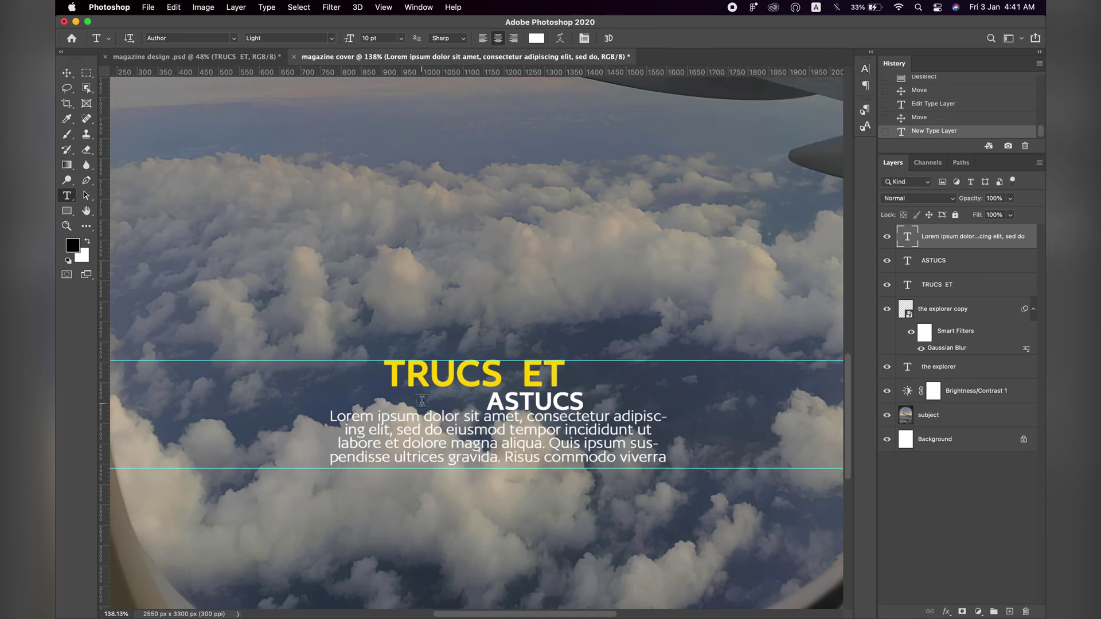
- Nudge the Lorem ipsum paragraph slightly down, clear of "ASTUCS", and centre the cover text lines horizontally on the canvas
scroll(421, 401, "down", 5)
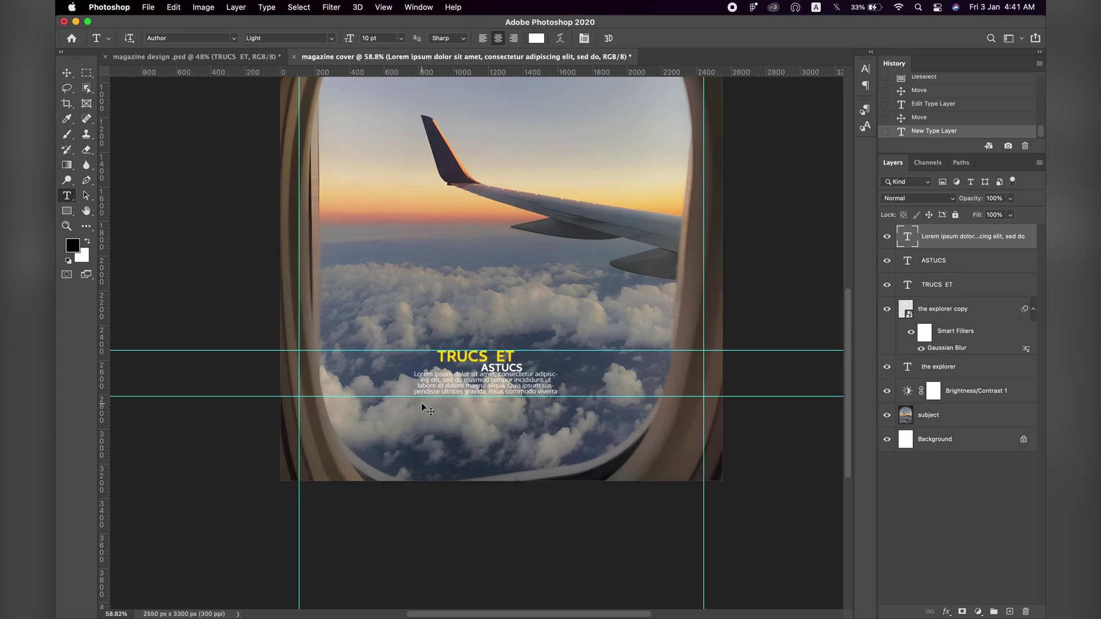
scroll(421, 402, "up", 5)
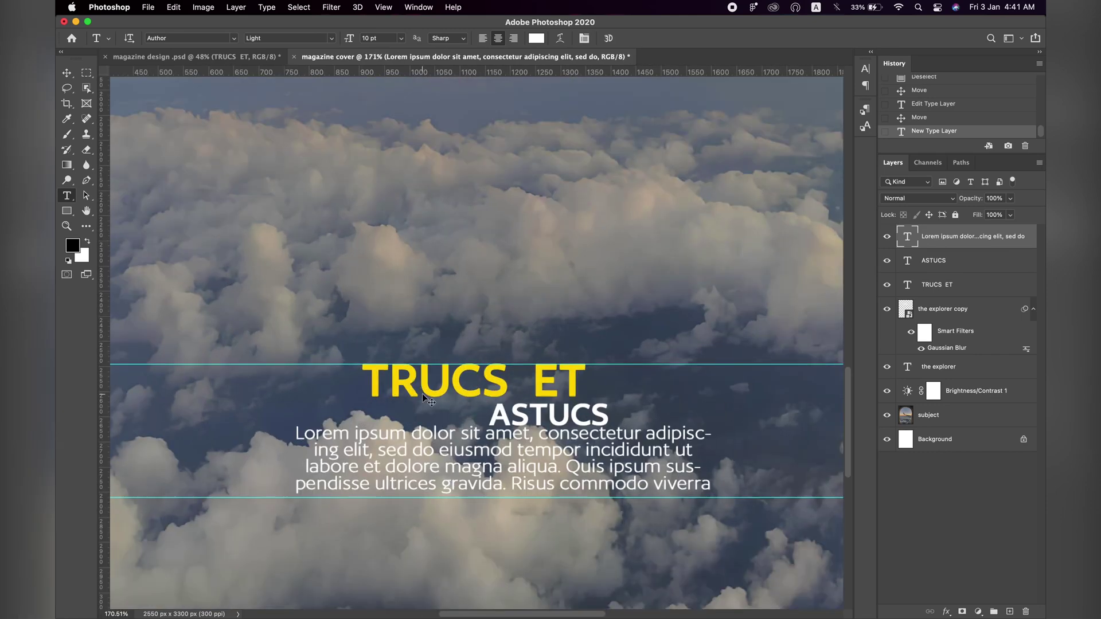
key("v")
key("Down")
key("Down")
key("Down")
key("Down")
key("Down")
key("Down")
key("Down")
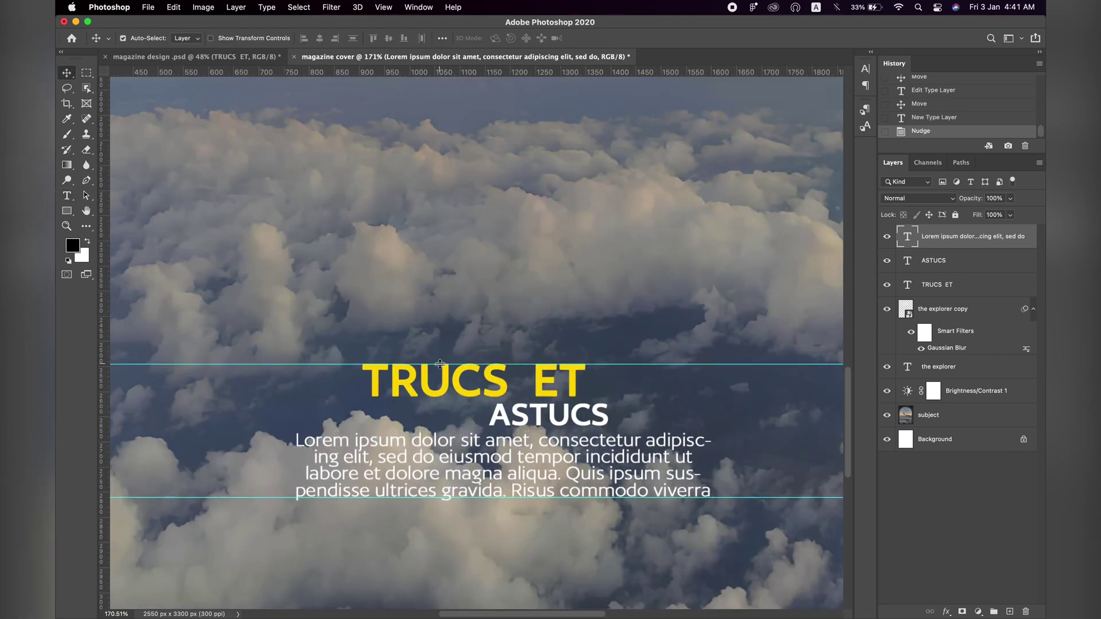
scroll(440, 363, "down", 5)
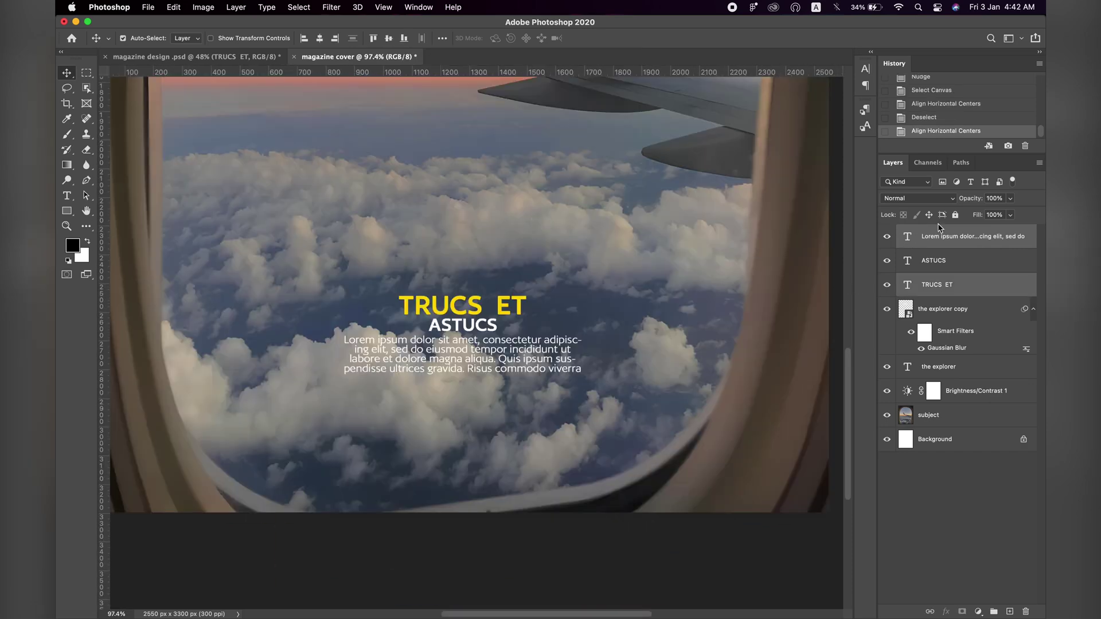
- Nudge only the yellow "TRUCS ET" text about 80 px left
left_click(929, 240)
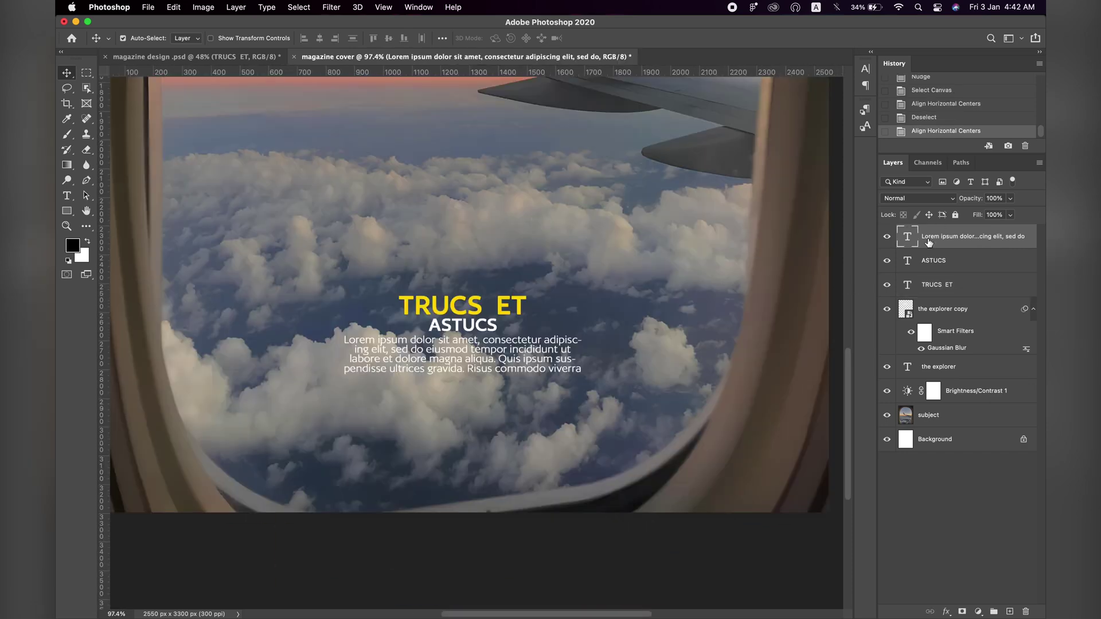
left_click(931, 287)
key("shift+Left")
key("shift+Left")
key("shift+Left")
key("shift+Left")
key("shift+Left")
key("shift+Left")
key("shift+Left")
key("shift+Left")
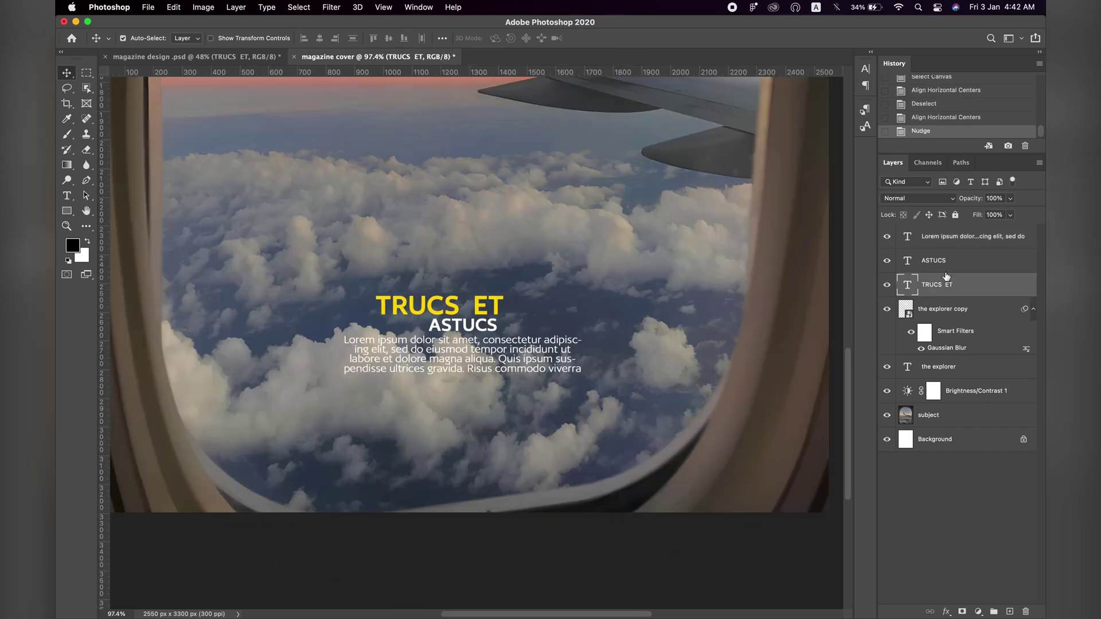
- Nudge the white "ASTUCS" text right so it extends past the end of the yellow "TRUCS ET" line
left_click(958, 262)
key("shift+Right")
key("shift+Right")
key("shift+Right")
key("shift+Right")
key("shift+Right")
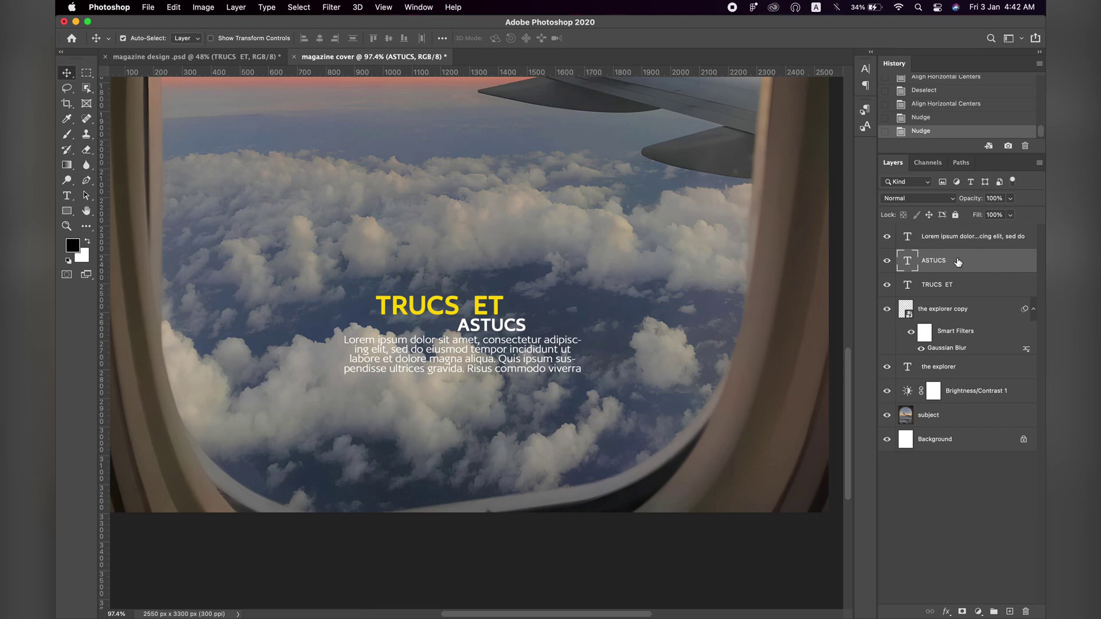
- Add the text "1998" on the dark window frame above and to the right of the "THE EXPLORER" title
key("super+0")
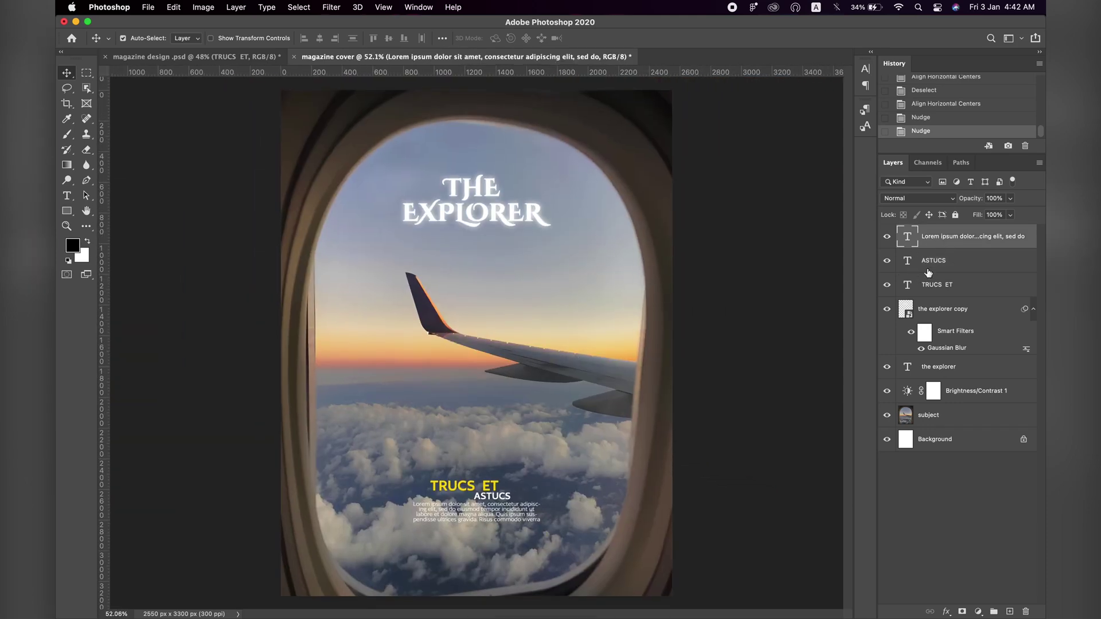
scroll(554, 117, "up", 5)
scroll(554, 117, "up", 5)
scroll(554, 117, "right", 5)
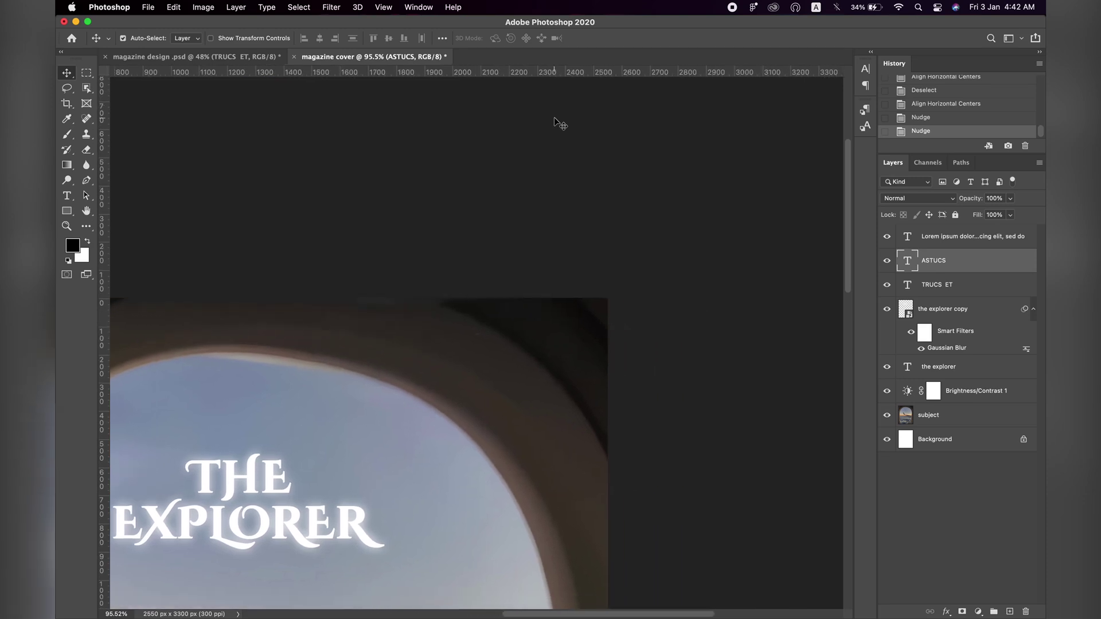
left_click(66, 196)
left_click(420, 346)
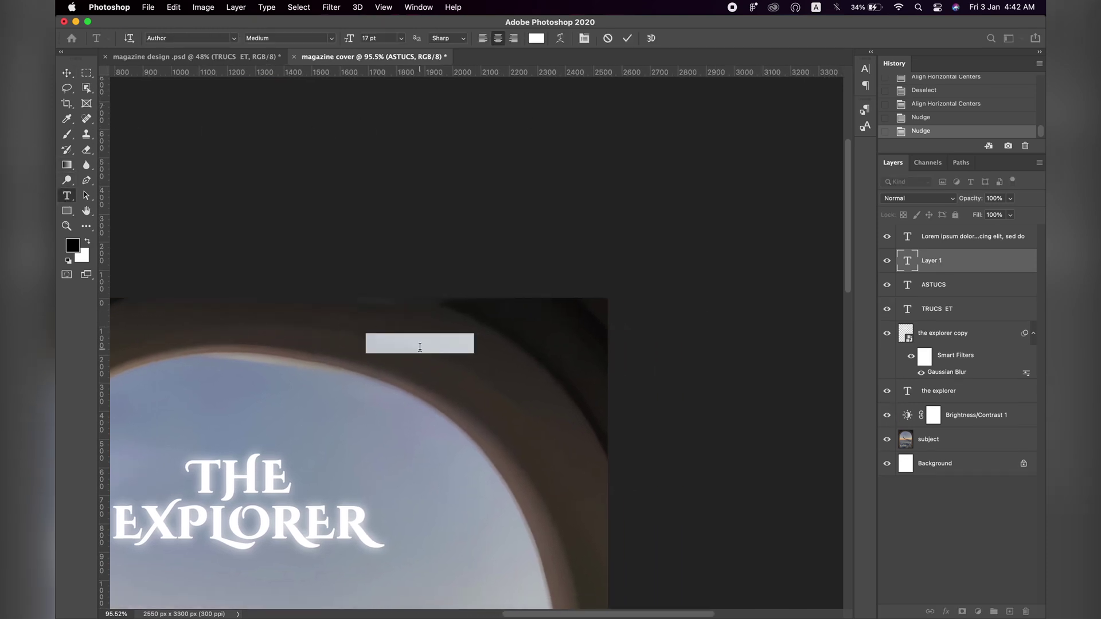
type("1998")
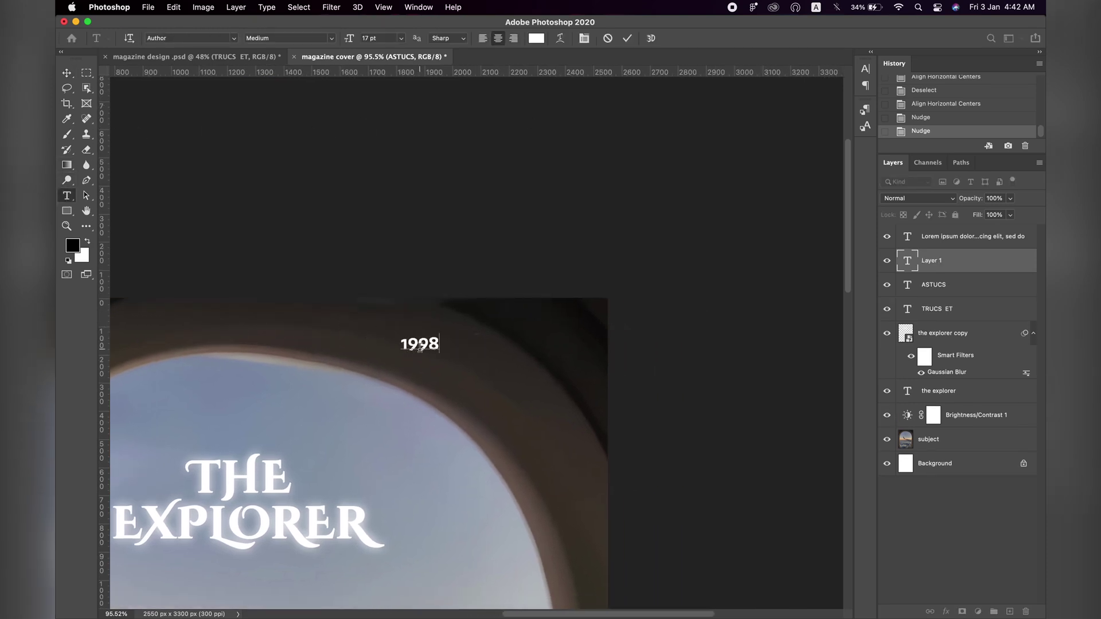
- Colour the "1998" text yellow by sampling the colour of the "TRUCS ET" text
double_click(420, 346)
left_click(537, 38)
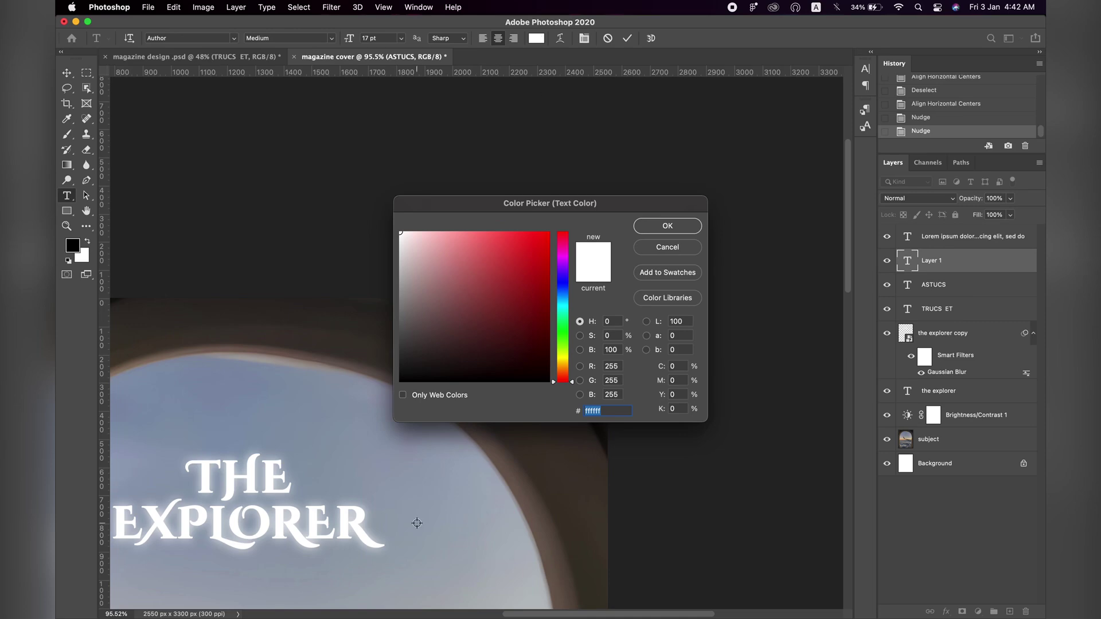
scroll(417, 523, "down", 15)
scroll(419, 520, "left", 5)
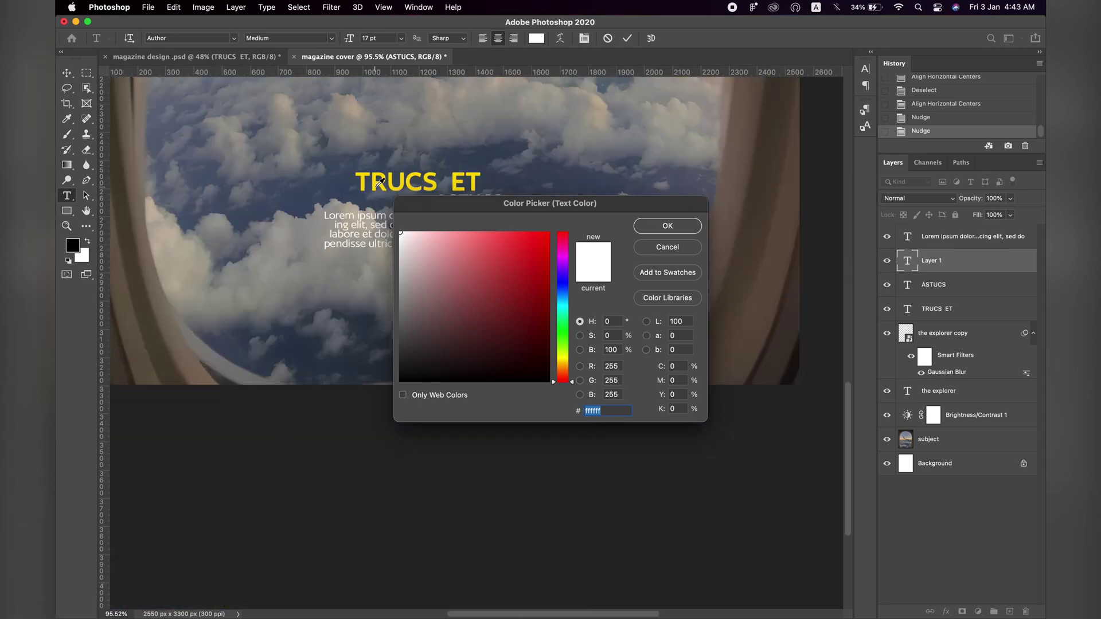
left_click(378, 187)
left_click(651, 233)
left_click(628, 38)
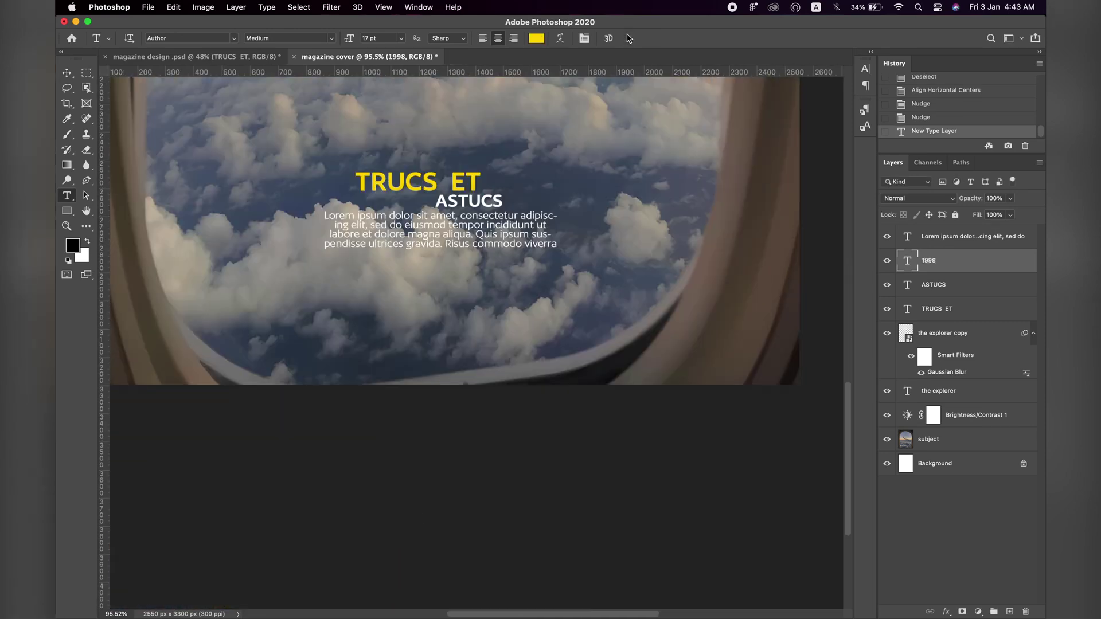
- Set the "1998" text to 12 pt
scroll(481, 236, "up", 15)
scroll(481, 236, "right", 5)
double_click(480, 236)
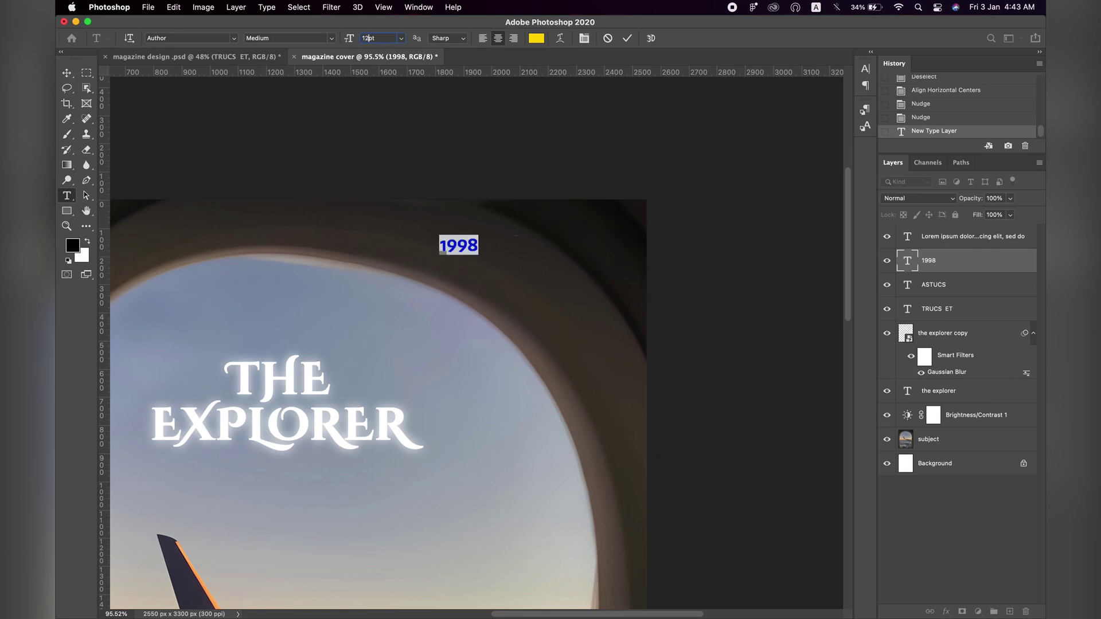
key("Return")
- Move "1998" into the cover's upper-right corner where the margin guides meet, and place its layer at the top of the stack
key("v")
left_click_drag(484, 247, 603, 246)
key("super+semicolon")
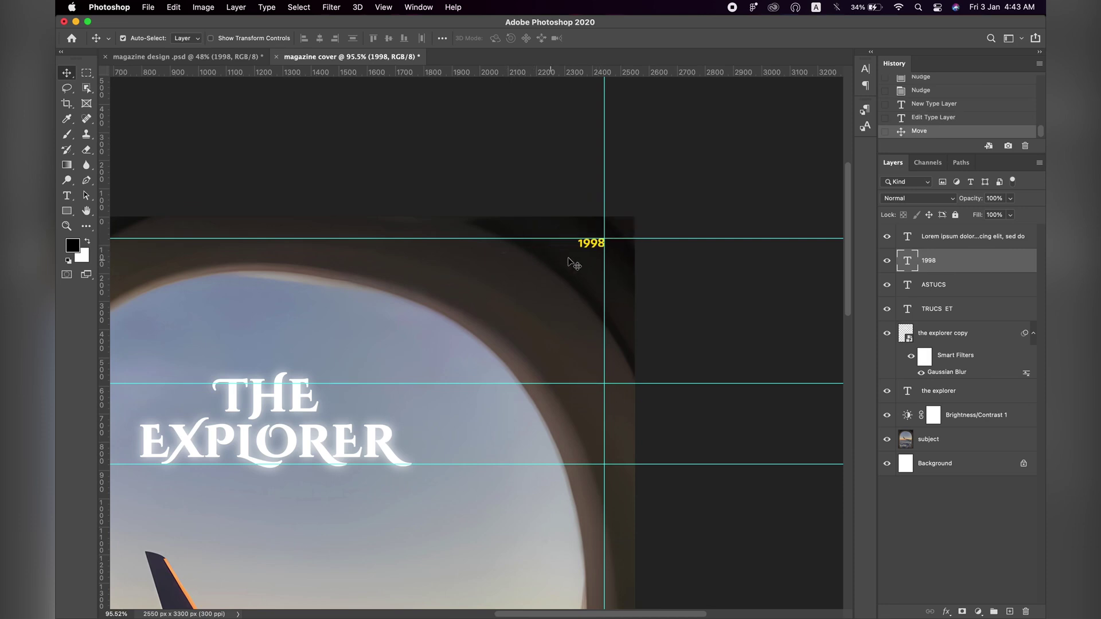
left_click_drag(945, 266, 922, 242)
key("super")
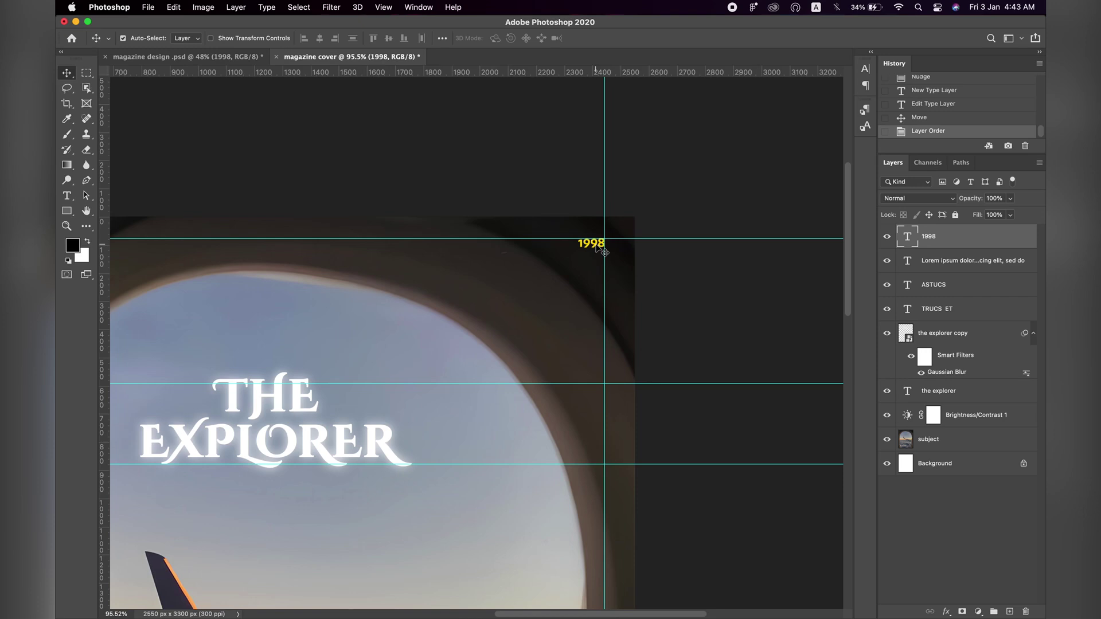
- Duplicate the "1998" text and move the copy to the cover's upper-left corner where the margin guides meet
key("super+j")
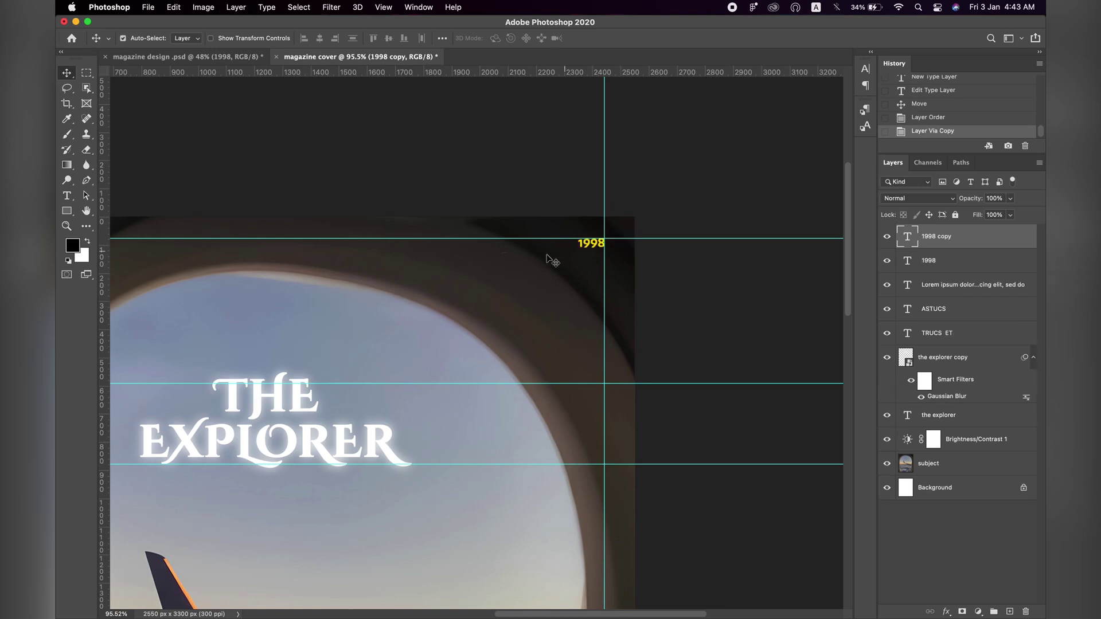
scroll(362, 301, "left", 5)
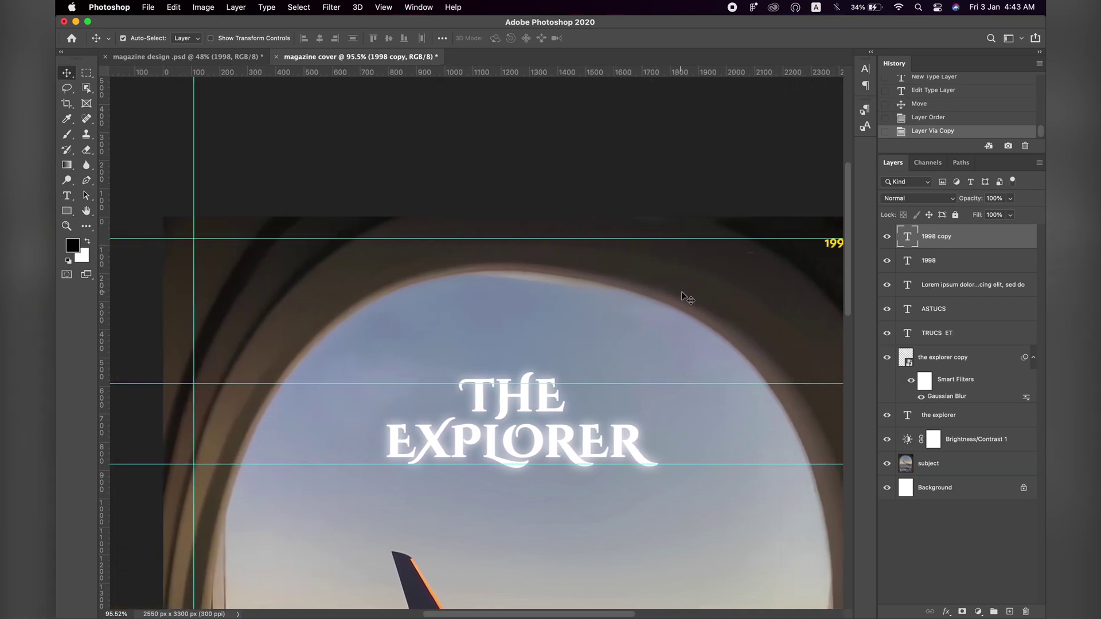
key("super+t")
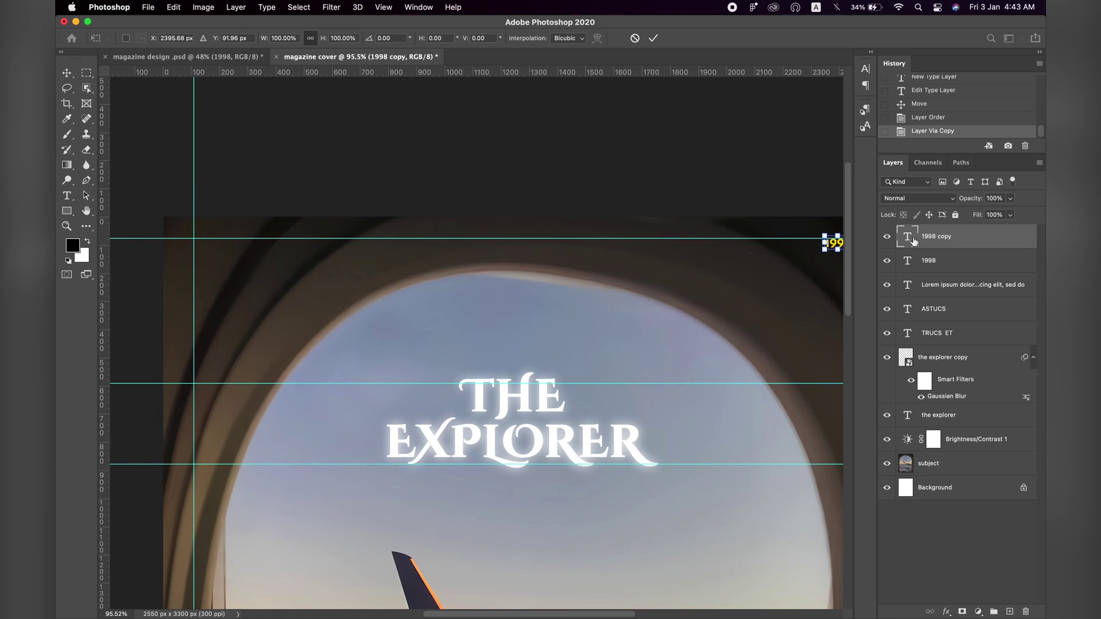
left_click_drag(832, 243, 200, 255)
key("Return")
scroll(205, 230, "up", 5)
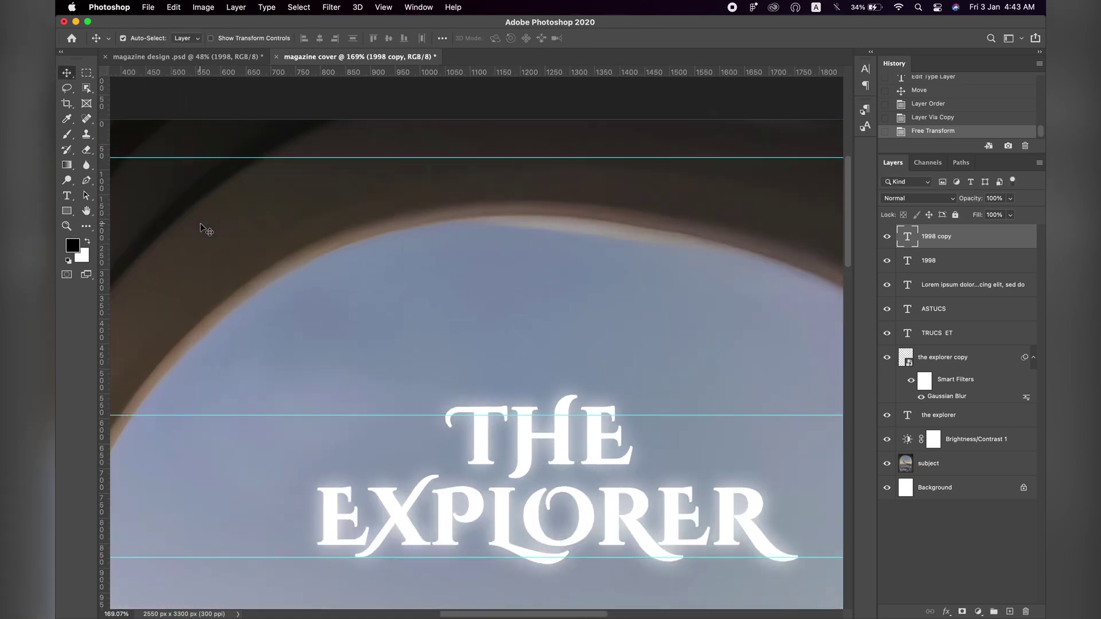
scroll(204, 228, "left", 10)
scroll(204, 228, "up", 3)
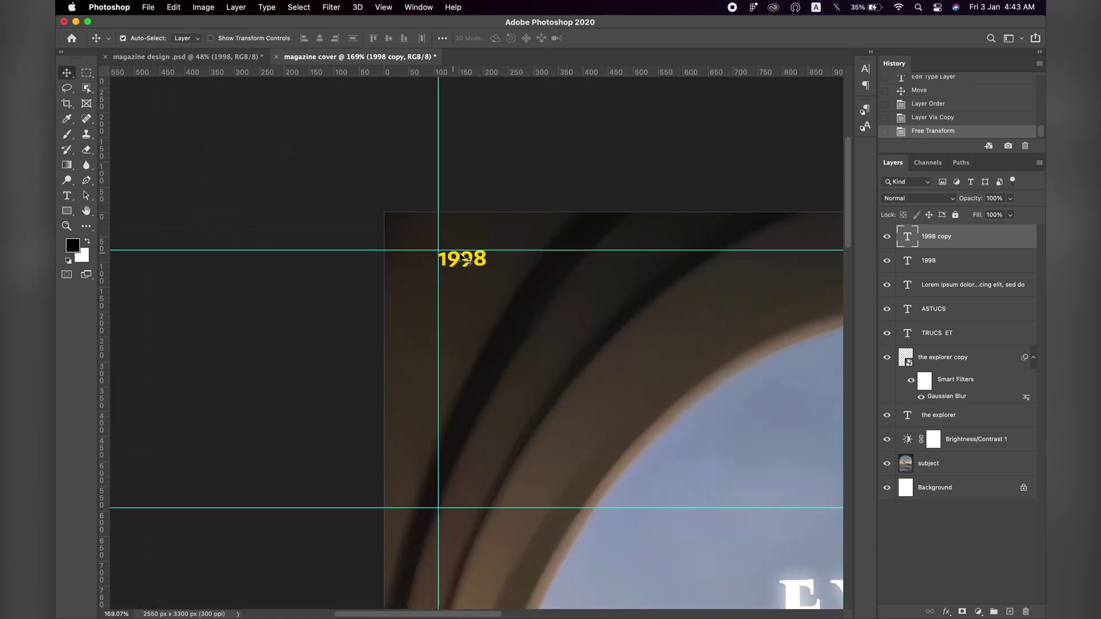
- Change the upper-left copy's text to "Travel" and nudge it right so it starts at the left margin guide
double_click(464, 265)
scroll(218, 122, "right", 5)
scroll(218, 122, "down", 3)
type("Travel")
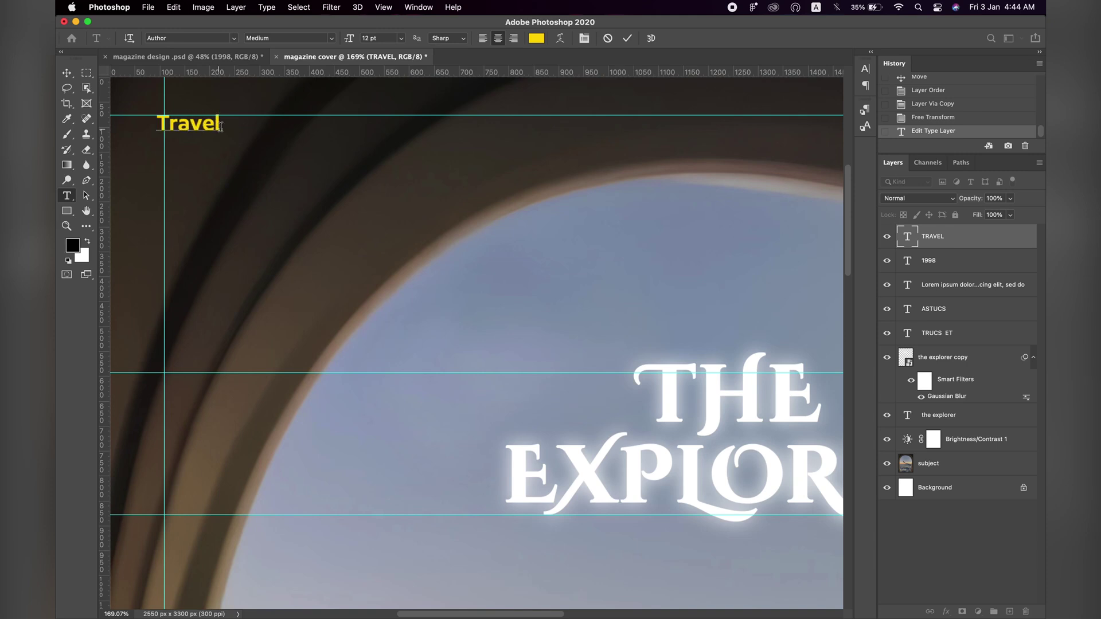
left_click(627, 38)
key("v")
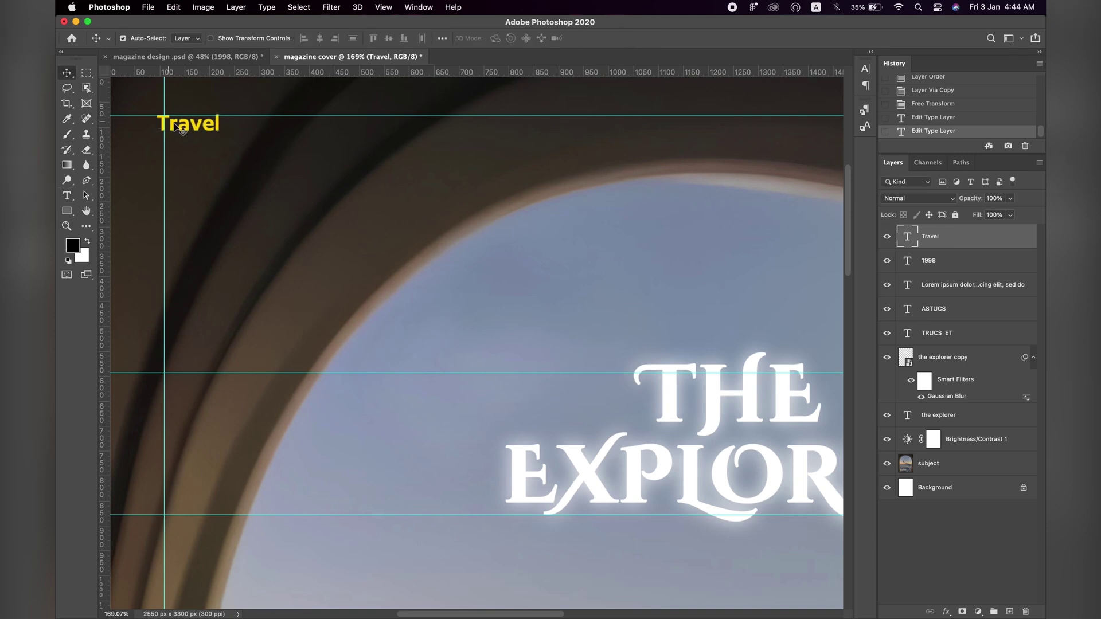
key("shift+Right")
key("Left")
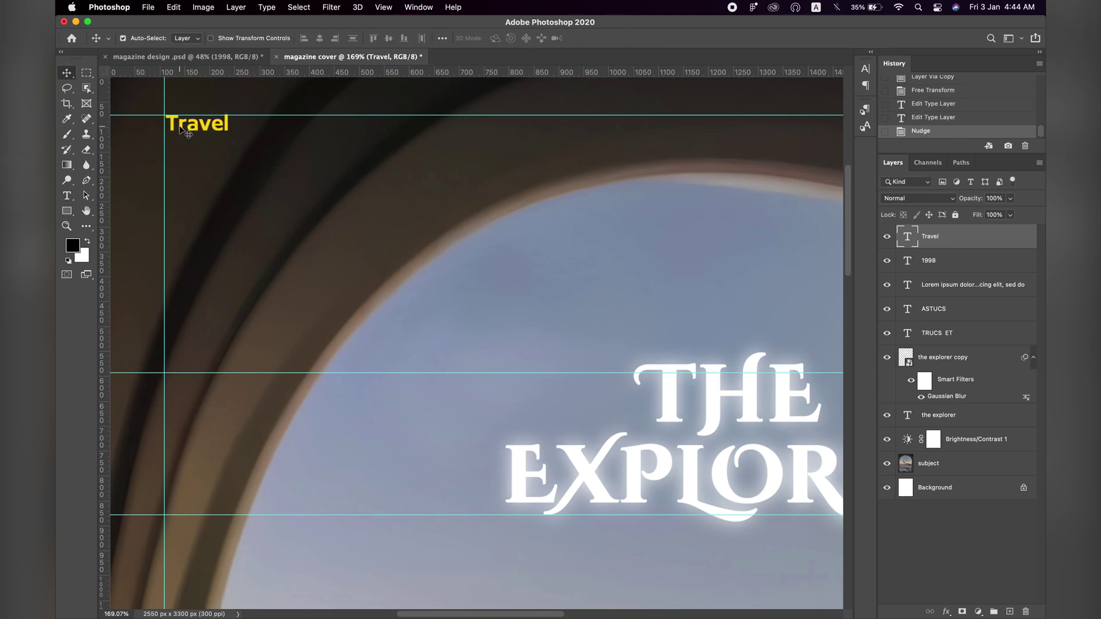
- Draw a thin white vertical rectangle about 2 px wide and 38 px tall beside "Travel", starting at the upper margin guide
scroll(184, 132, "up", 5)
scroll(184, 133, "left", 8)
key("u")
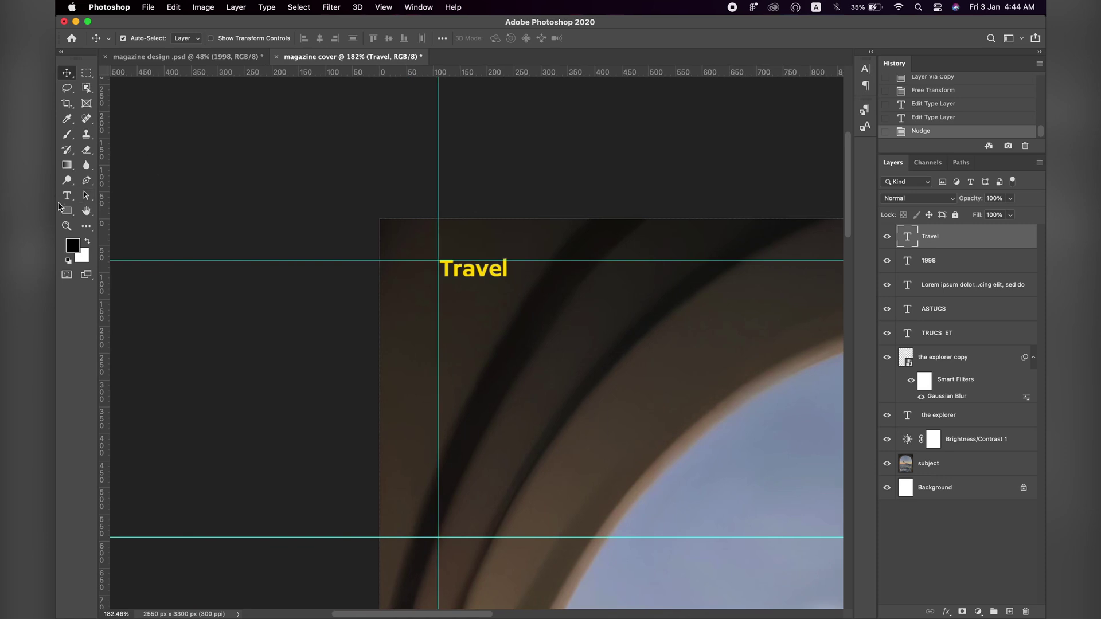
scroll(516, 263, "up", 10)
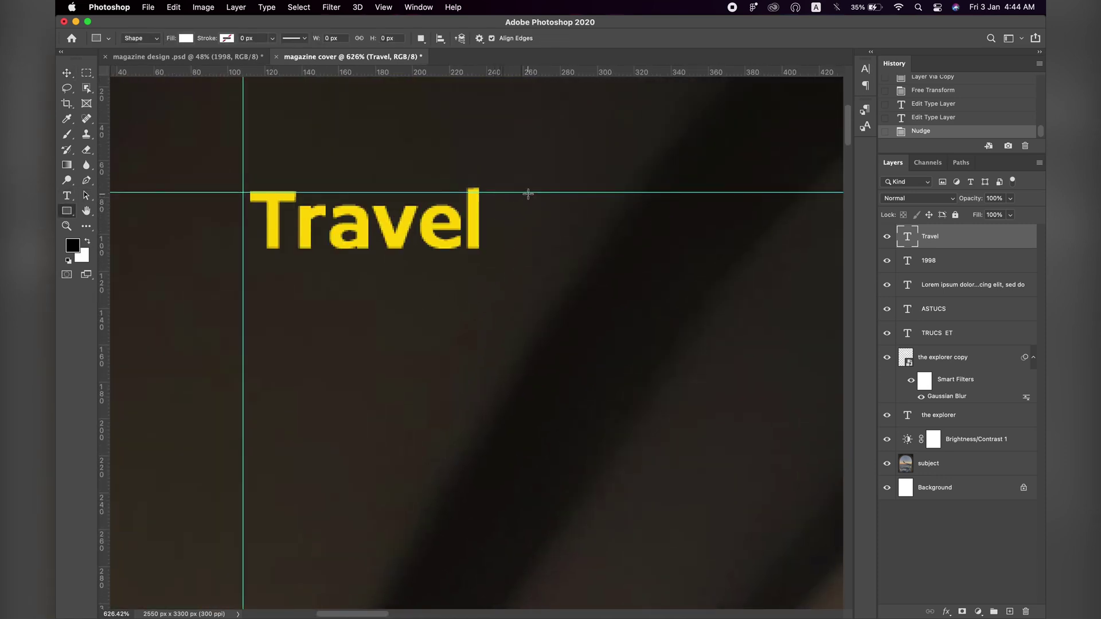
left_click_drag(529, 194, 526, 261)
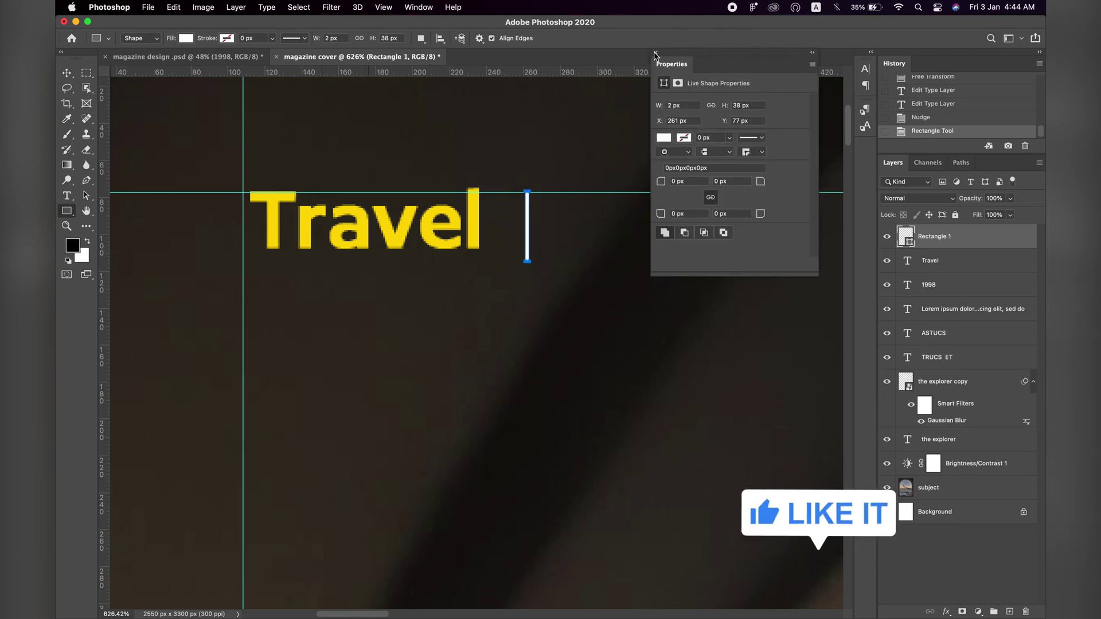
left_click(656, 55)
- Duplicate the thin rectangle, rotate the copy 90° about its centre and merge both shapes into one plus sign
key("ctrl+j")
key("ctrl+t")
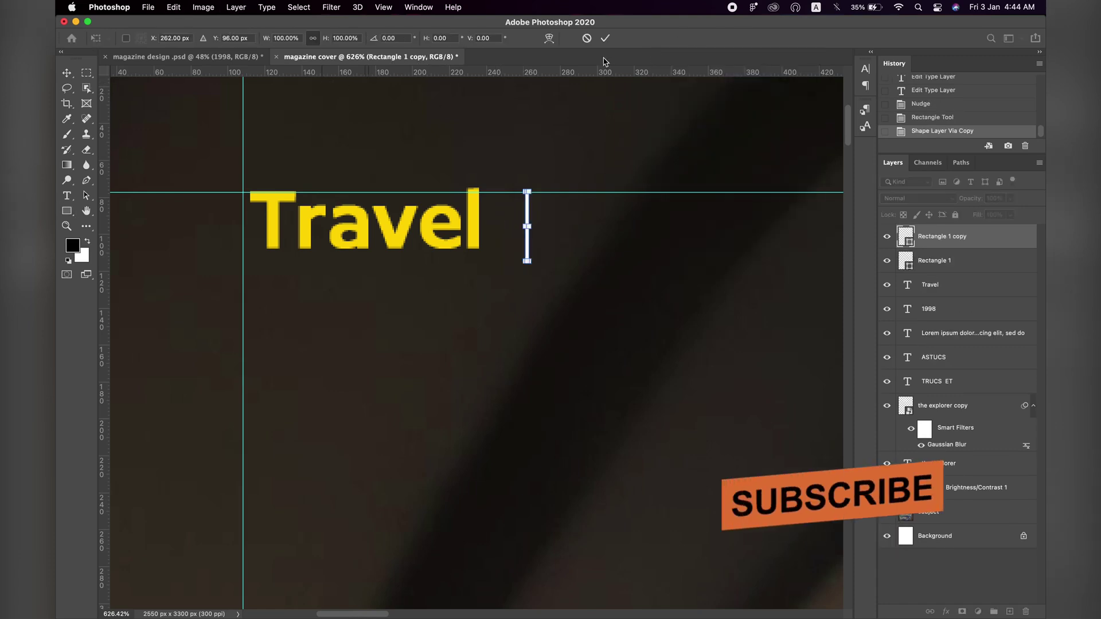
left_click_drag(564, 200, 607, 315)
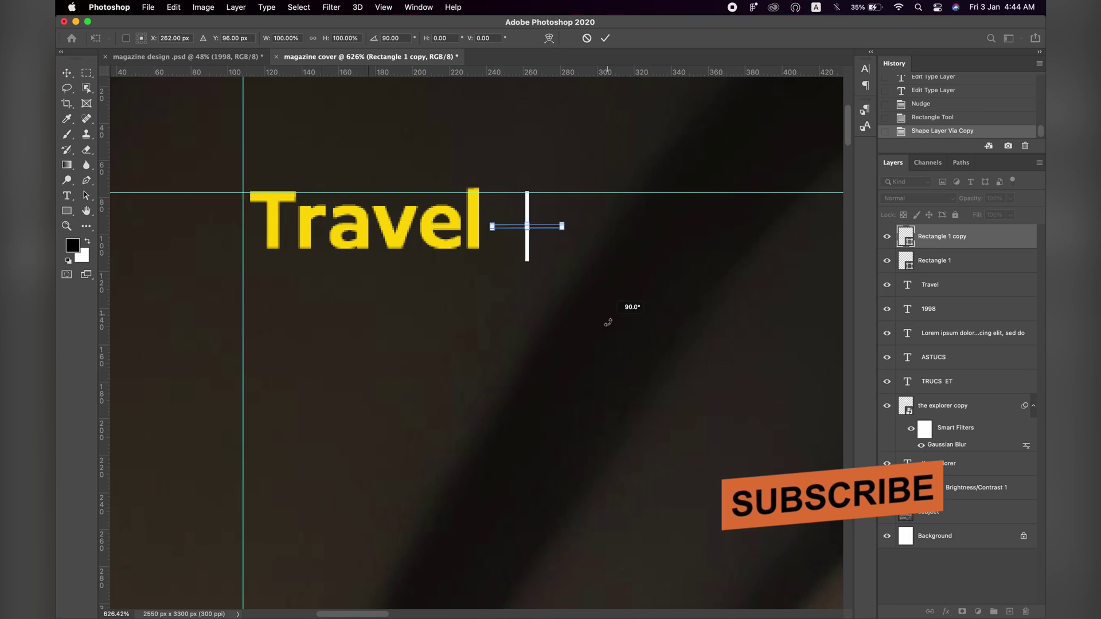
key("Return")
key("super+e")
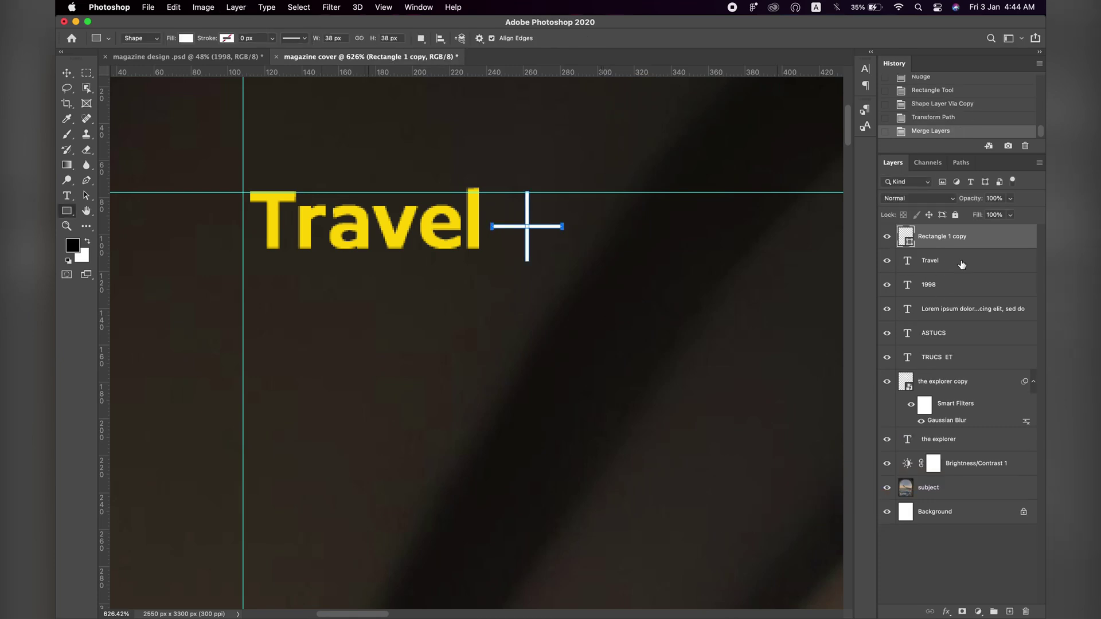
- Scale the plus sign down to about 30 px and place it slightly further from "Travel", its top touching the guide
key("super+t")
left_click(605, 41)
left_click(67, 73)
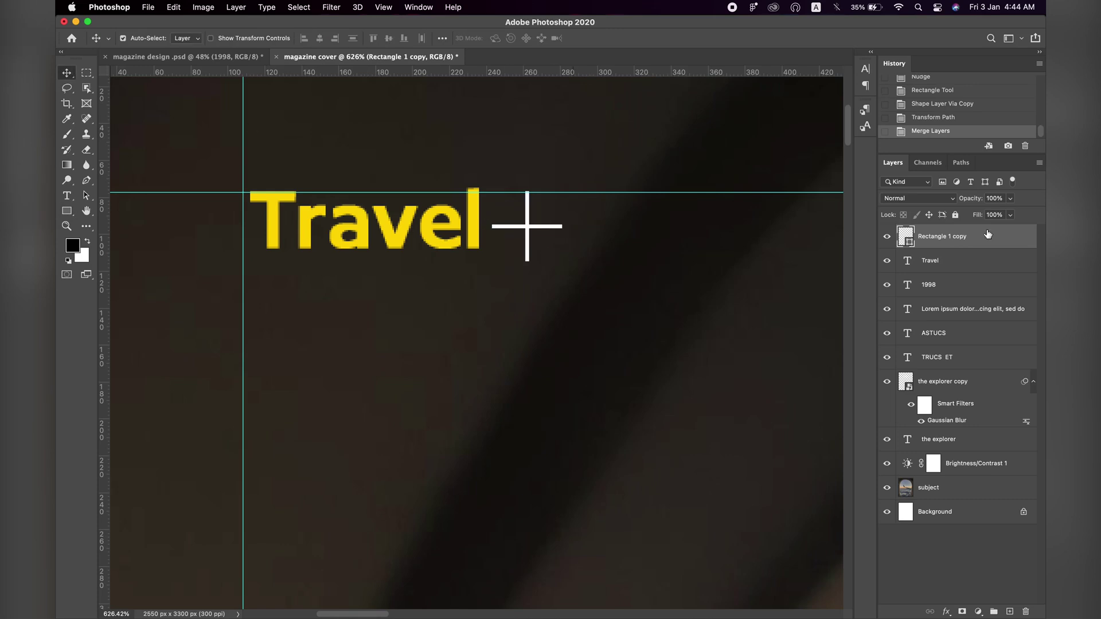
key("super+t")
left_click_drag(562, 261, 543, 229)
key("Return")
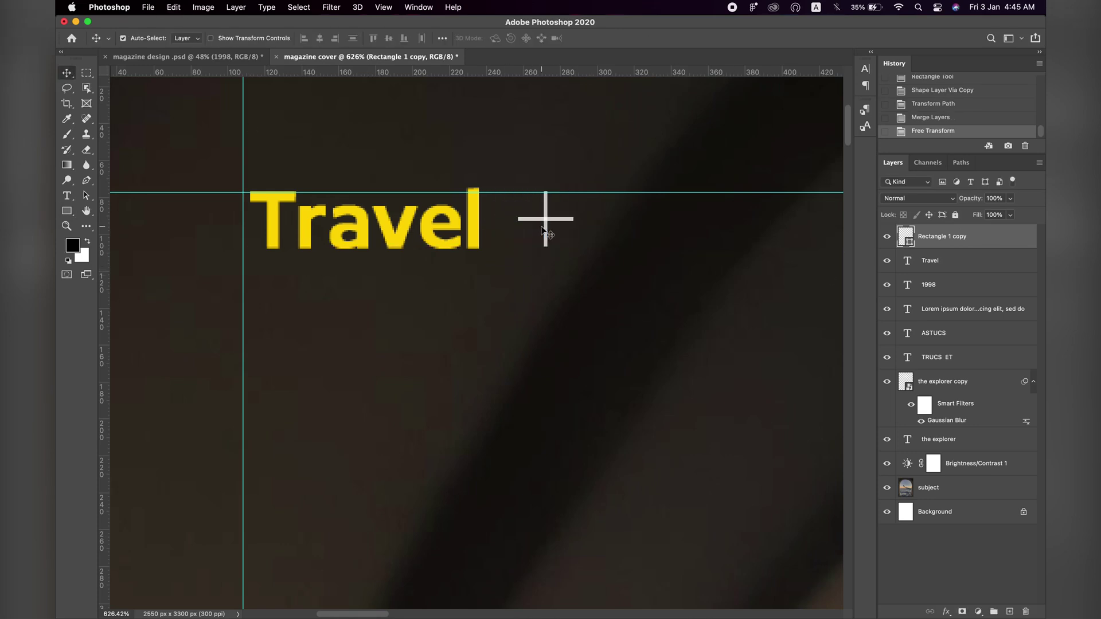
- Duplicate the plus sign and move the copy across the cover to just left of "1998", at the same height
scroll(543, 241, "down", 6)
scroll(421, 263, "down", 3)
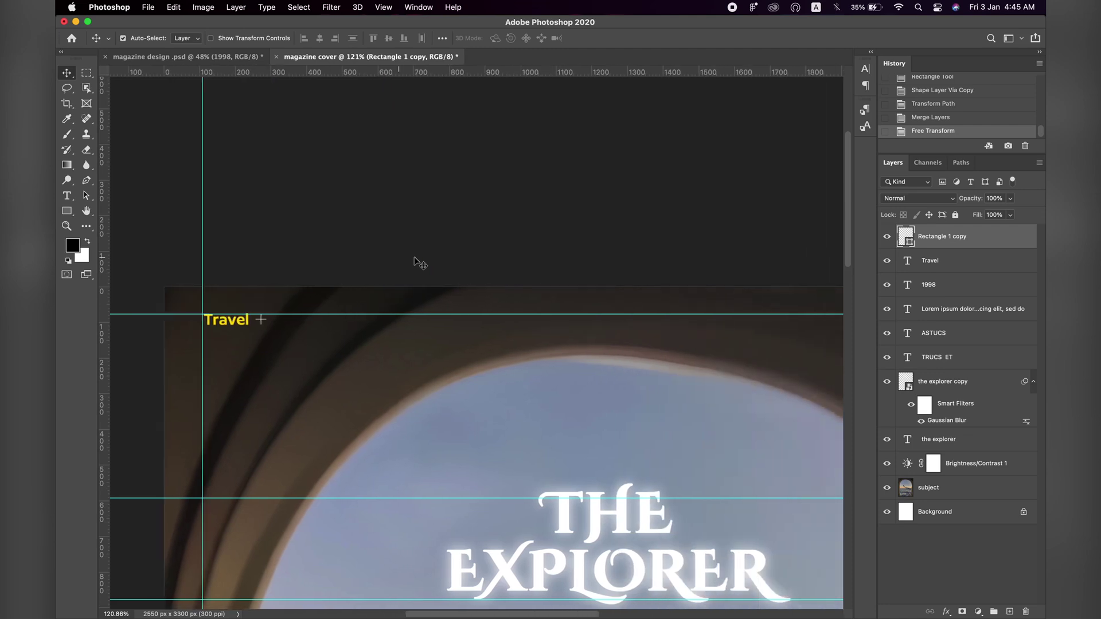
key("super+j")
scroll(229, 324, "right", 5)
left_click(226, 325)
scroll(225, 325, "up", 3)
left_click_drag(229, 337, 742, 339)
scroll(742, 338, "right", 10)
left_click_drag(193, 339, 799, 338)
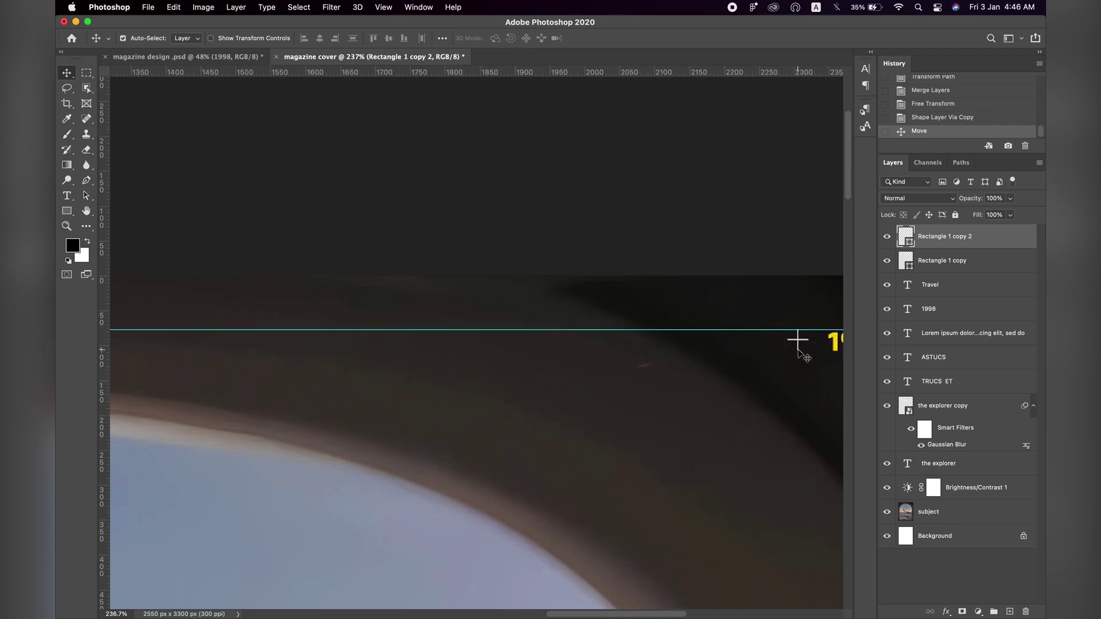
- Deselect the layers and hide the guides over the whole cover
scroll(799, 344, "down", 5)
scroll(799, 351, "down", 2)
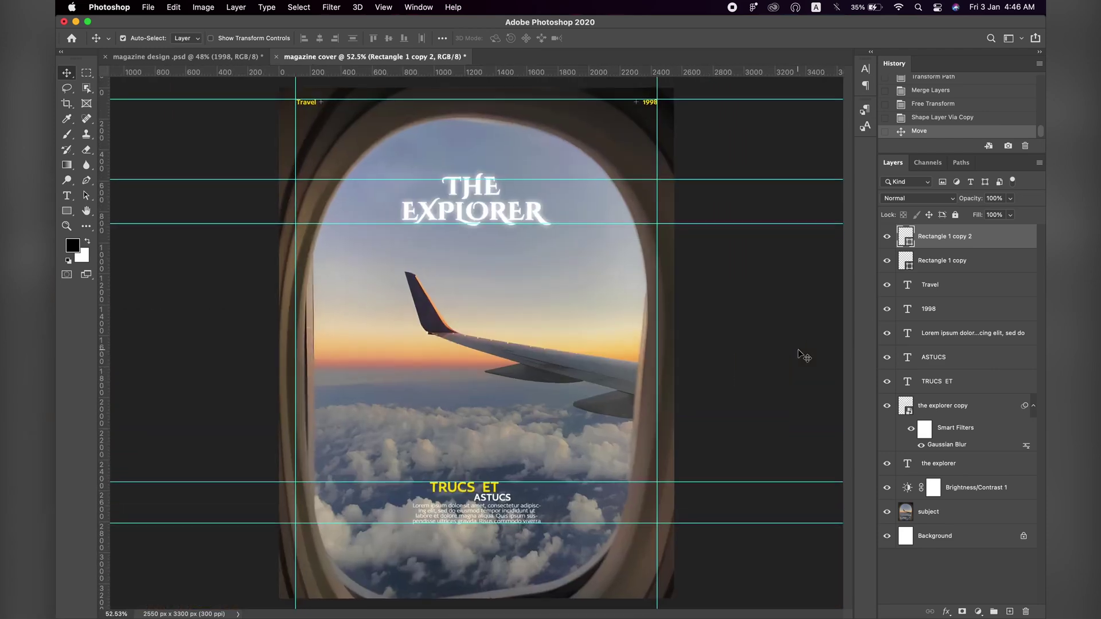
left_click(772, 344)
key("super+semicolon")
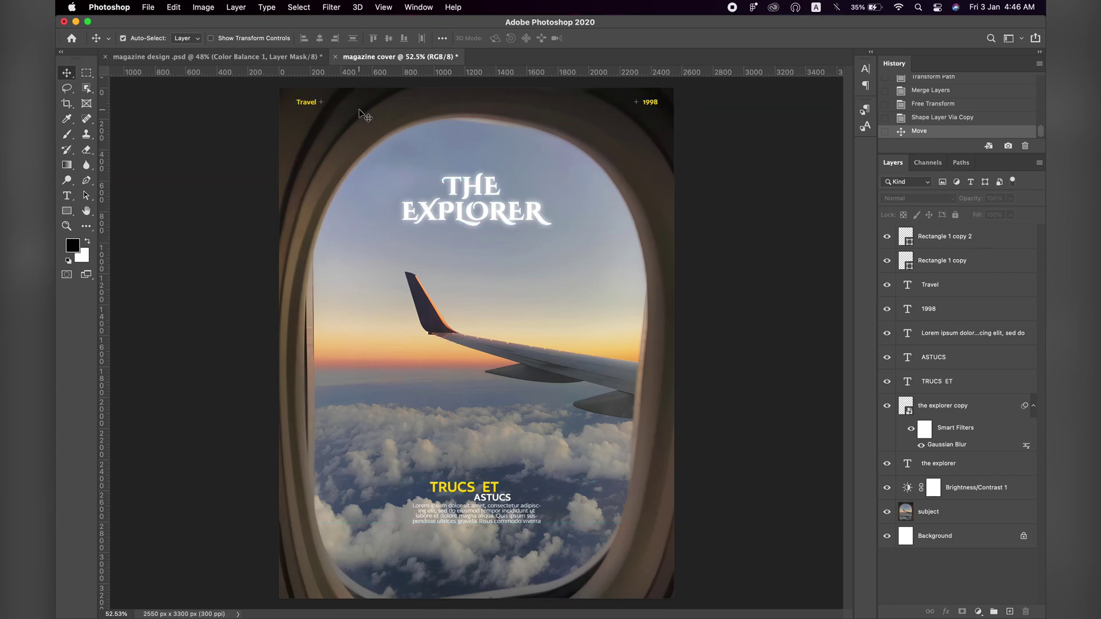
- Give "TRUCS ET" a Multiply drop shadow at 40% opacity, 90°, 2 px distance and size, and copy it to "ASTUCS" and the paragraph
left_click(932, 285)
double_click(951, 381)
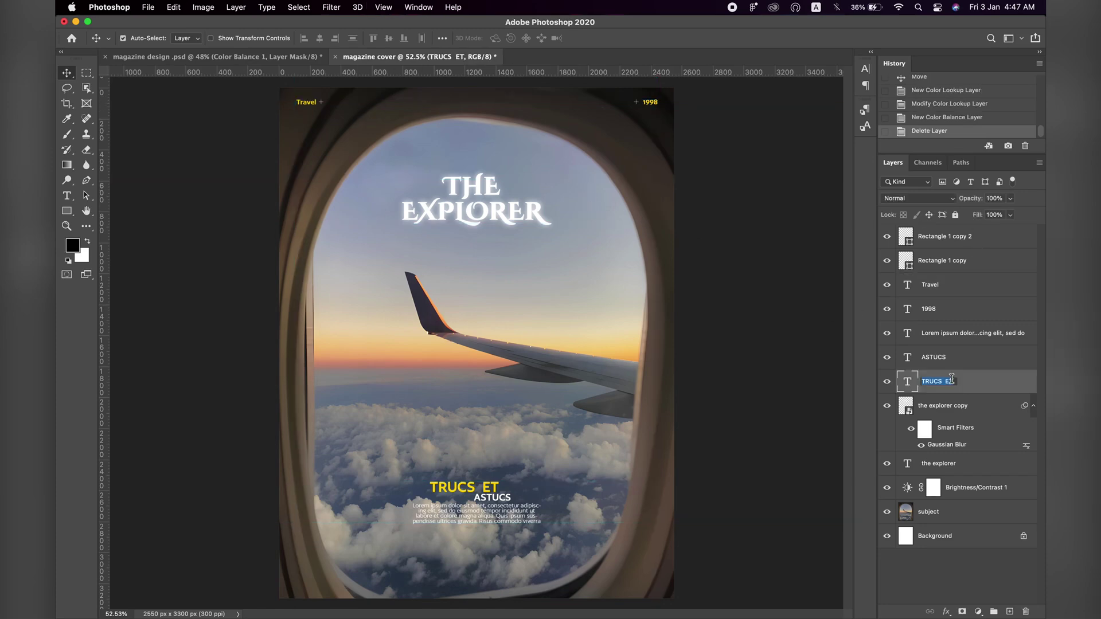
double_click(968, 384)
left_click(553, 256)
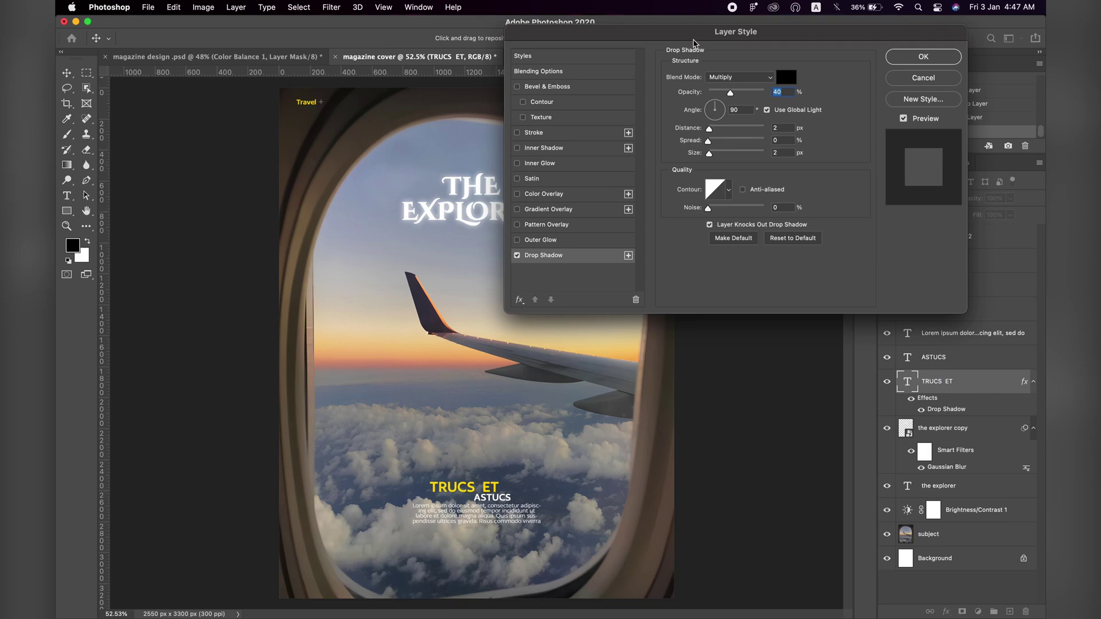
left_click_drag(693, 41, 538, 140)
left_click(754, 158)
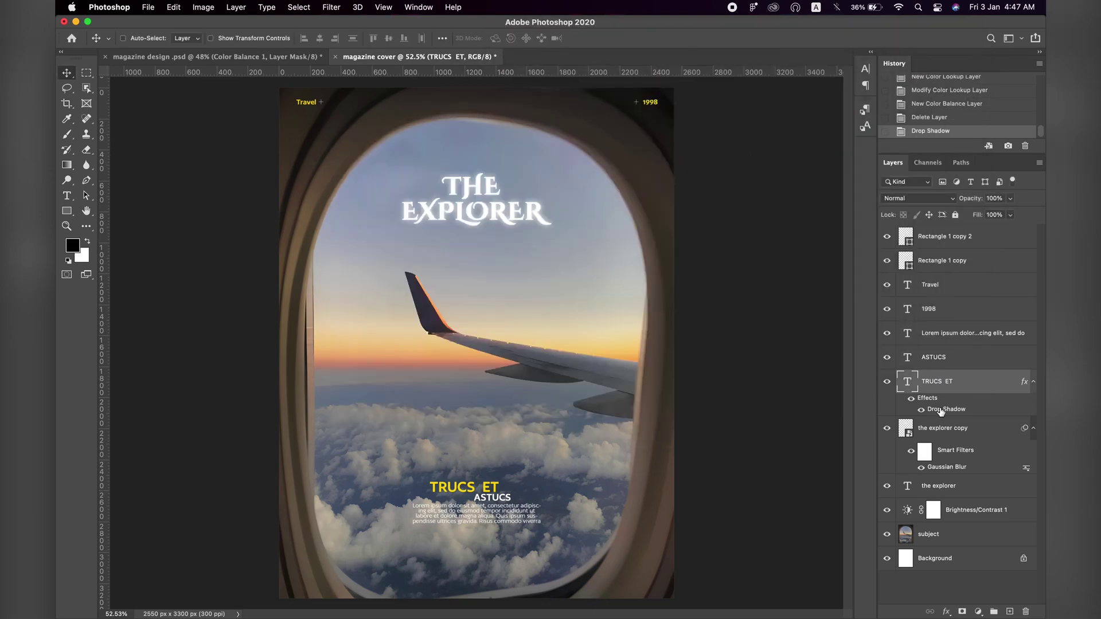
left_click_drag(941, 411, 943, 337)
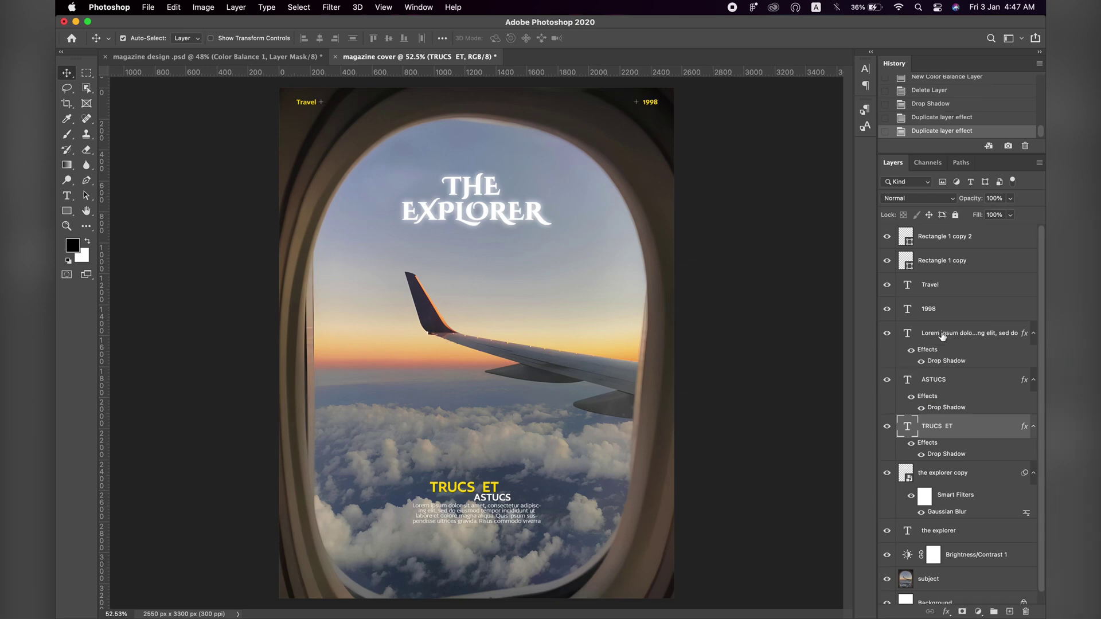
- Add a Color Lookup adjustment layer above all layers using the DropBlues.3DL 3DLUT file
left_click(966, 238)
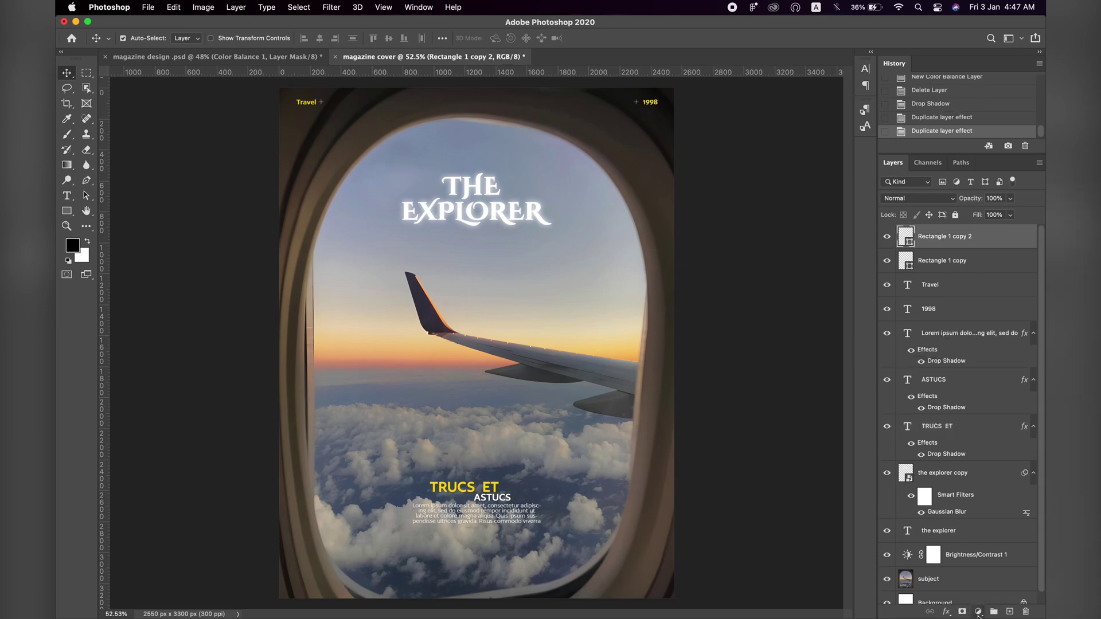
left_click(978, 612)
left_click(987, 519)
left_click(740, 104)
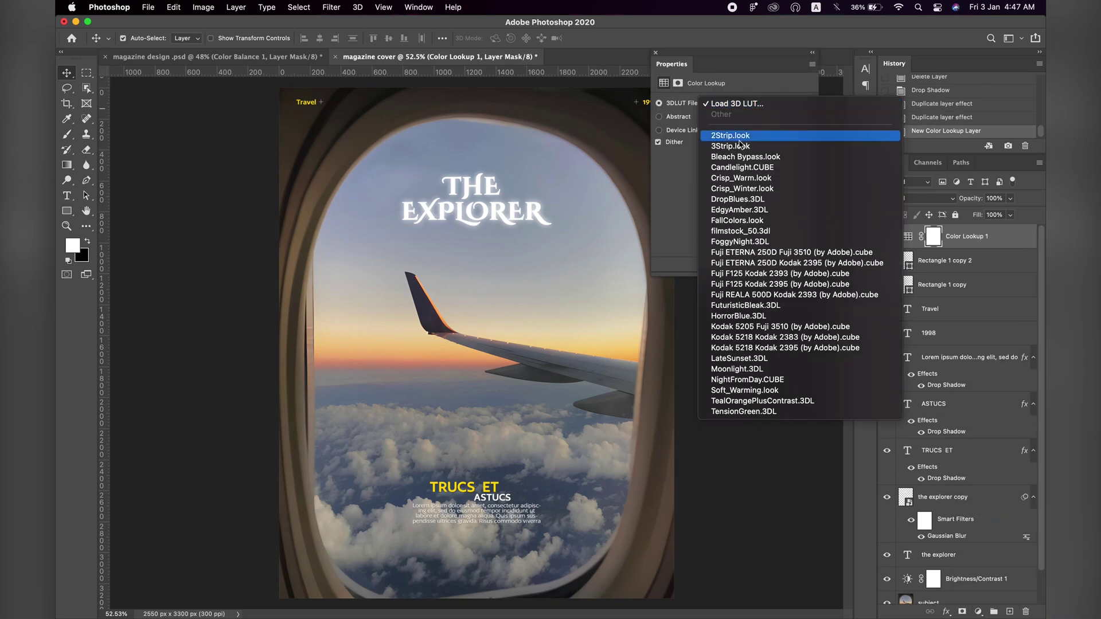
left_click(732, 61)
left_click_drag(715, 63, 577, 141)
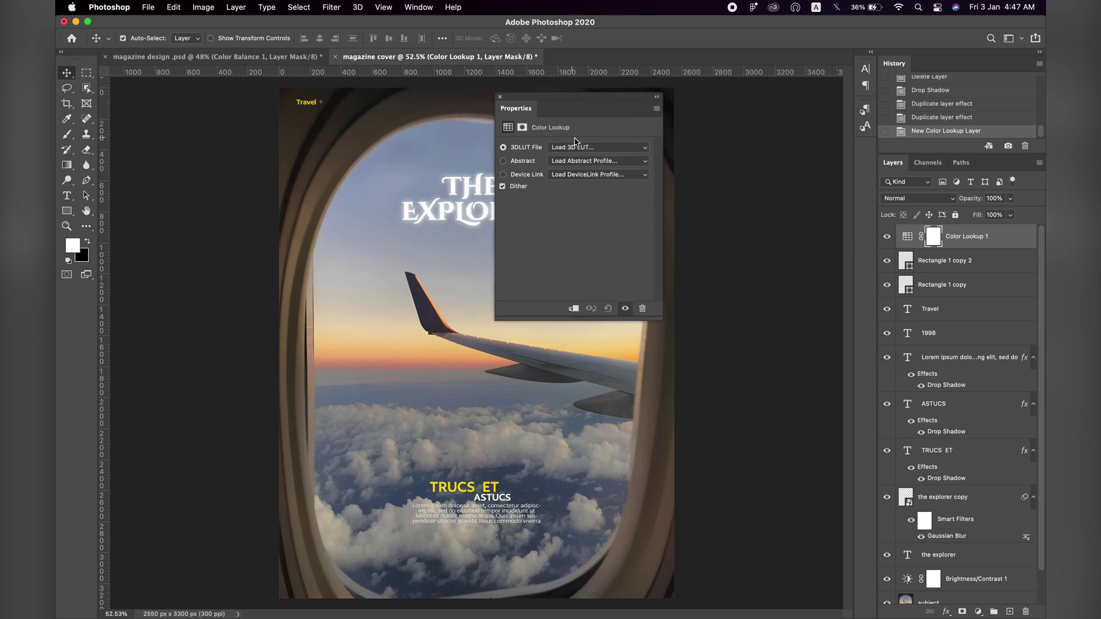
left_click(576, 146)
left_click(576, 251)
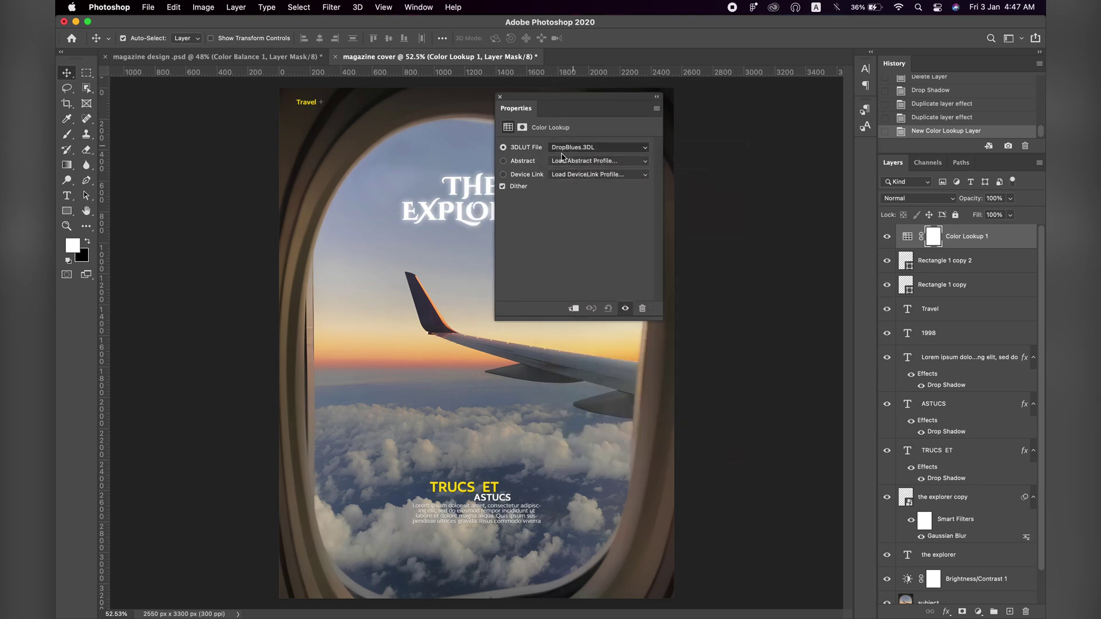
left_click(501, 98)
- Add a Color Balance adjustment layer on top with midtones at cyan-red -9, magenta-green -18 and yellow-blue +6
left_click(979, 612)
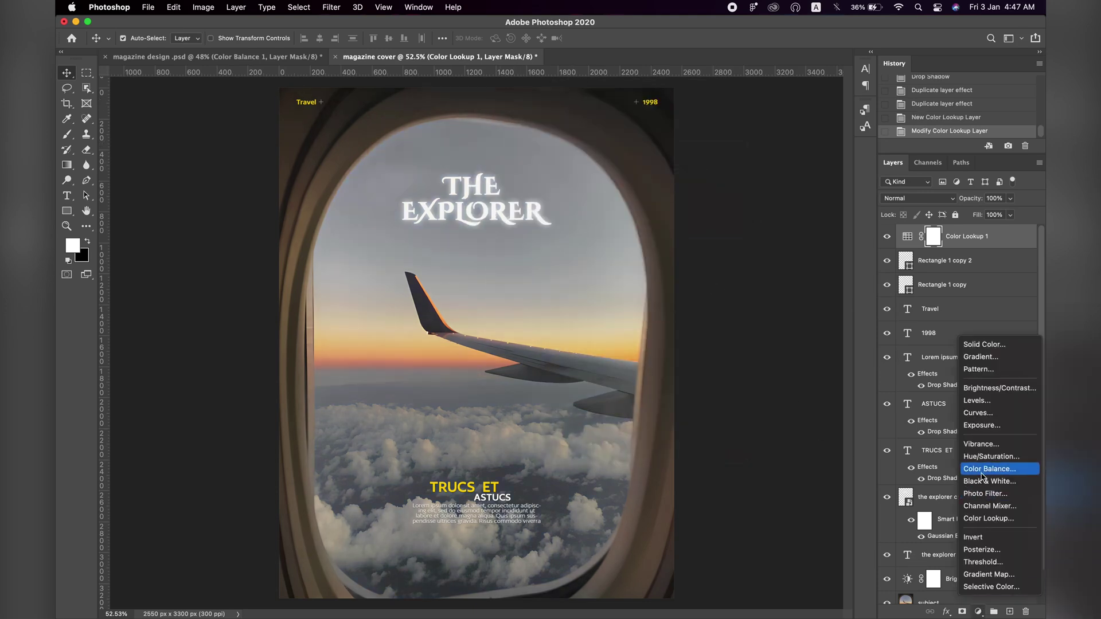
left_click(685, 259)
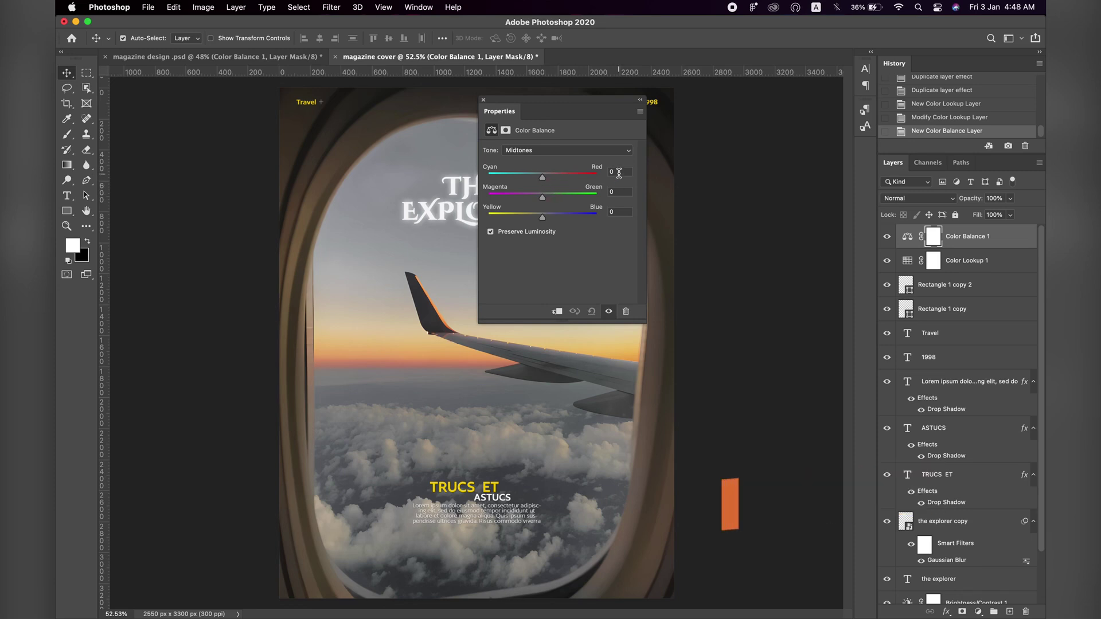
left_click_drag(542, 176, 546, 218)
- Set the Color Balance highlights to yellow-blue +26 and shift their cyan-red balance towards red
left_click(545, 151)
left_click(545, 164)
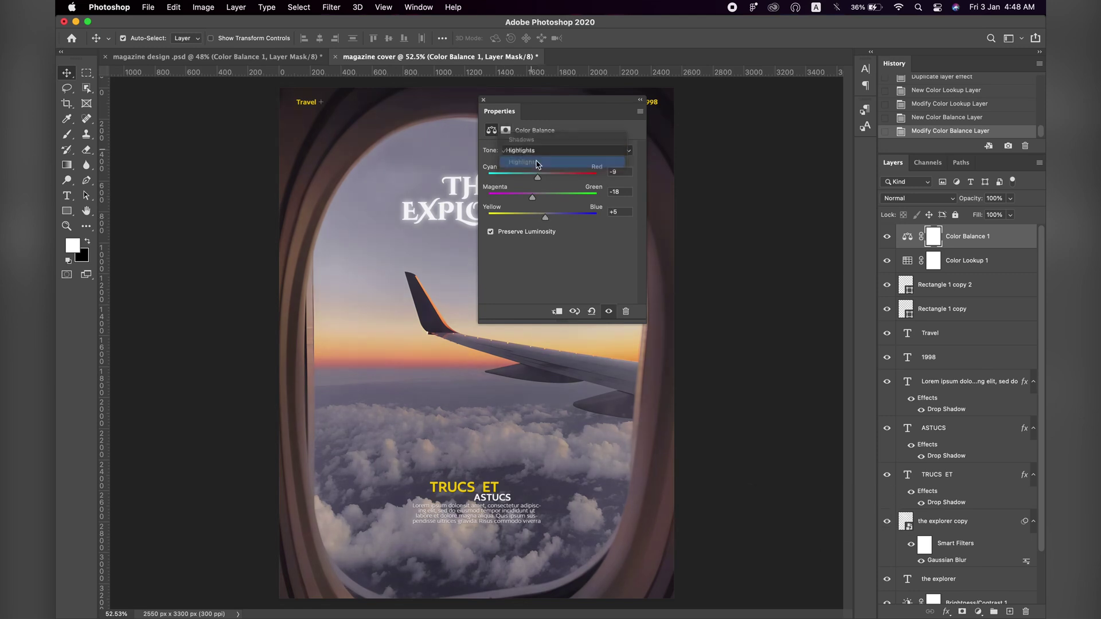
left_click_drag(542, 217, 556, 217)
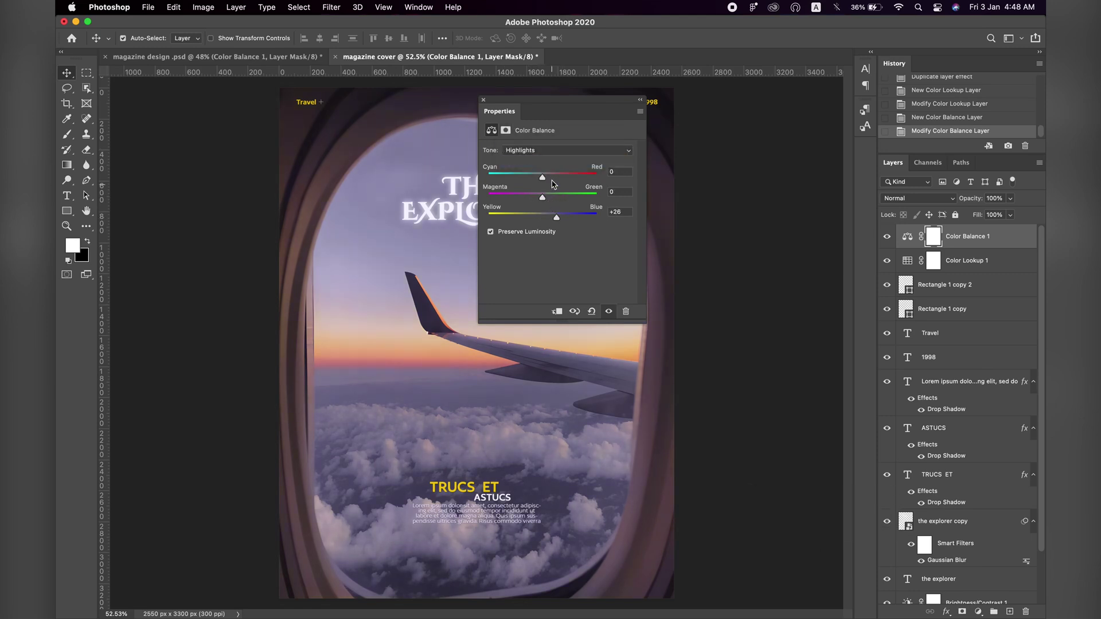
mouse_move(542, 178)
left_mouse_down()
mouse_move(552, 176)
mouse_move(550, 198)
left_mouse_up()
left_click(483, 100)
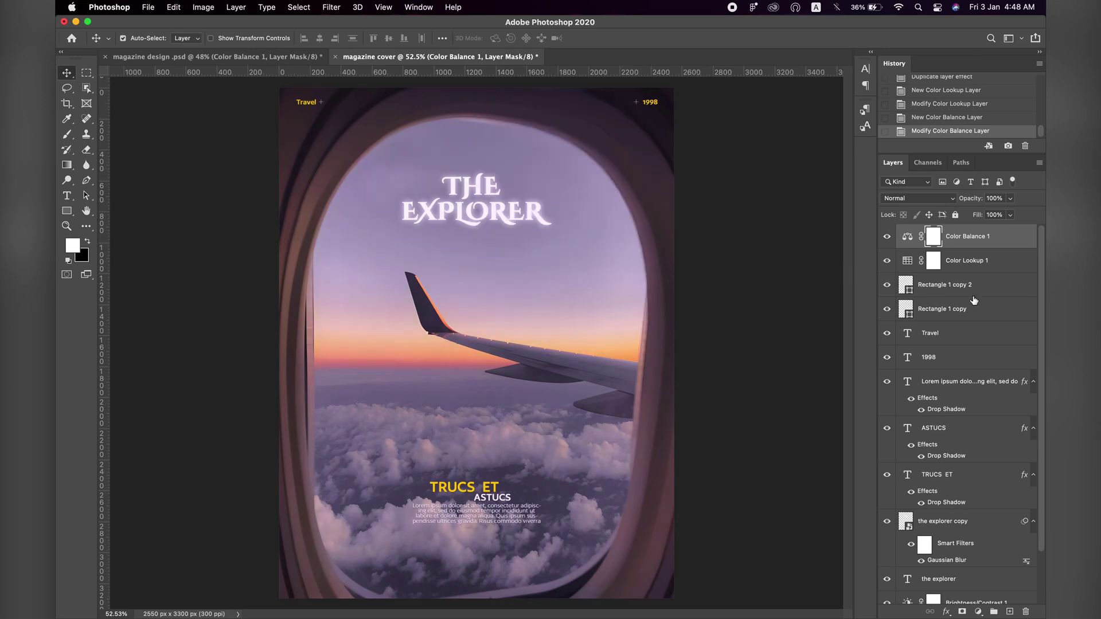
- Apply an orange Color Overlay in Screen mode to the "the explorer copy" glow layer
double_click(995, 523)
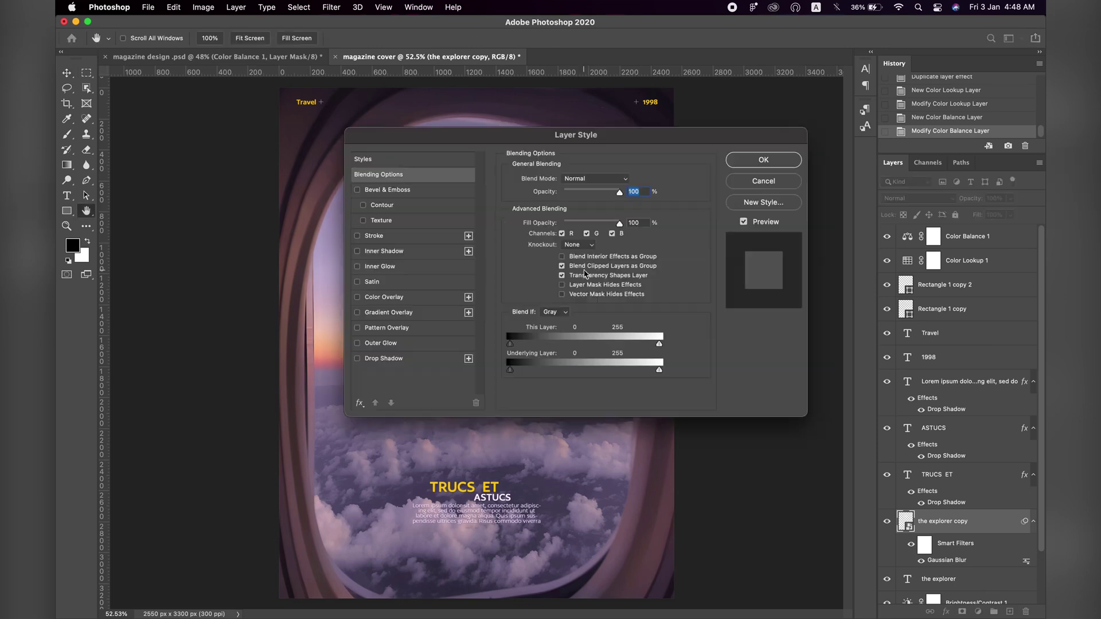
left_click(413, 297)
left_click(760, 162)
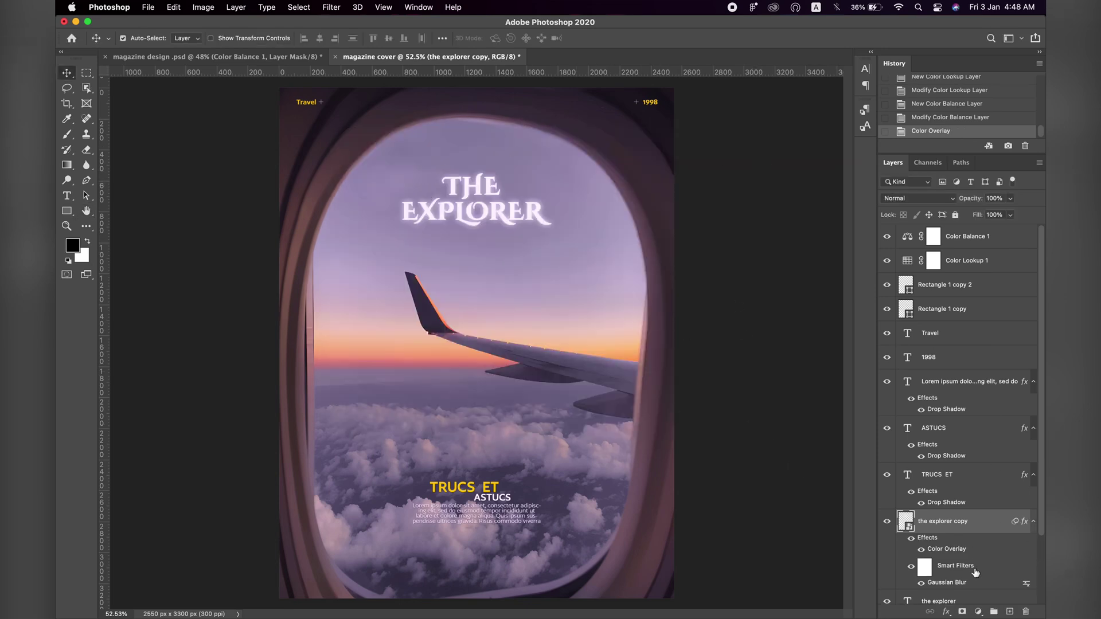
- Compare the title glow with its layer effects switched off and on, looking closely at the lettering
left_click(911, 541)
left_click(911, 541)
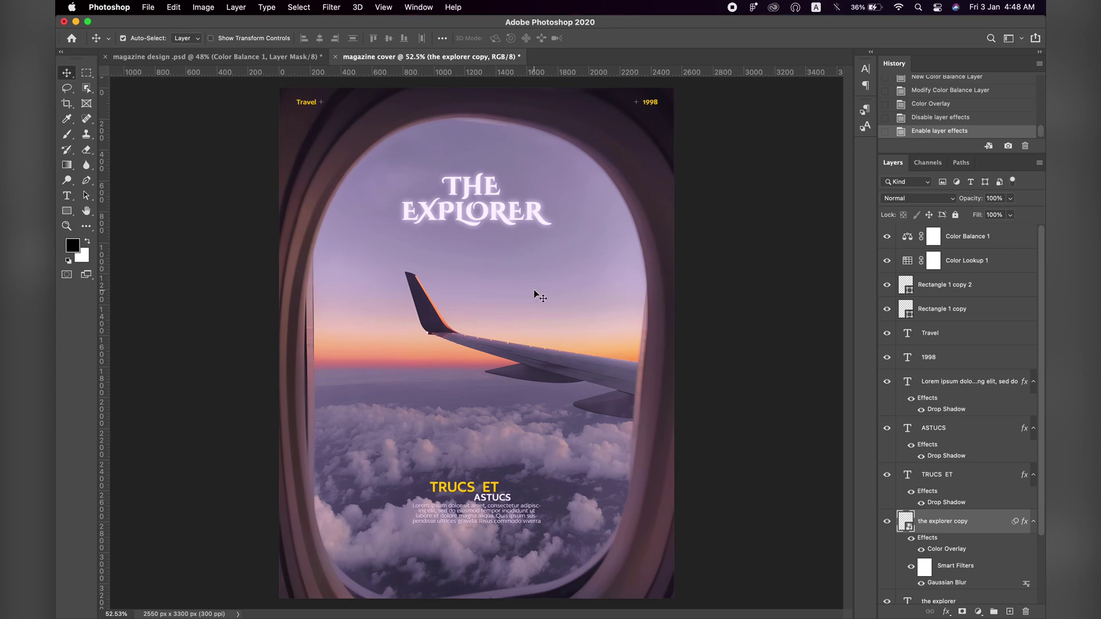
key("super+plus")
scroll(523, 253, "up", 5)
left_click(911, 540)
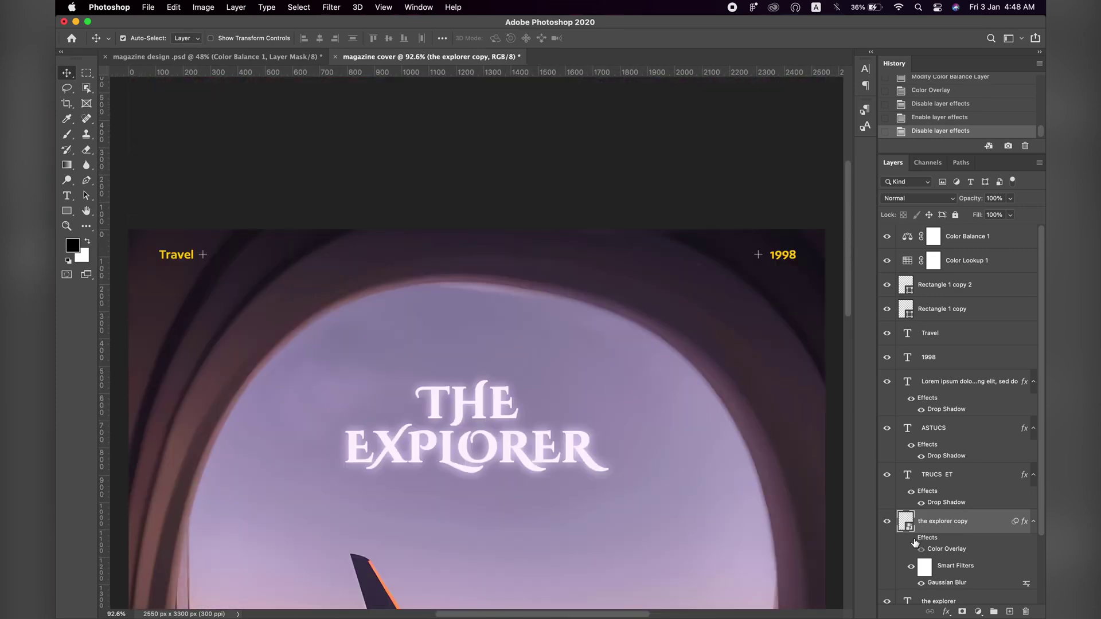
left_click(912, 540)
- Raise the Color Overlay opacity on the "the explorer copy" layer to 100%
double_click(1009, 523)
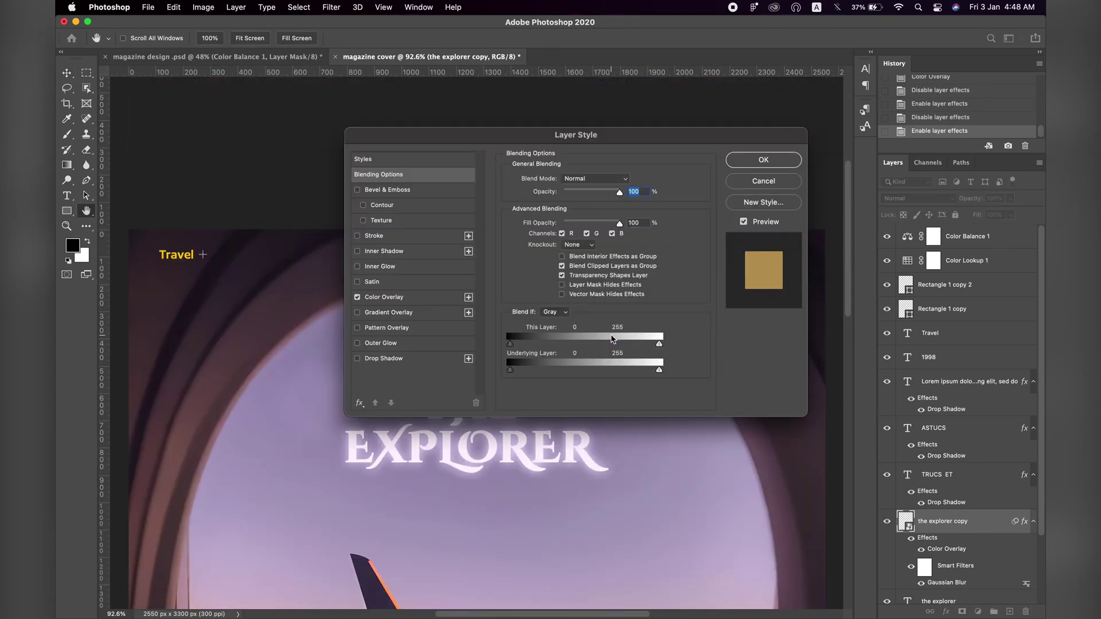
left_click(402, 299)
left_click_drag(591, 197, 640, 193)
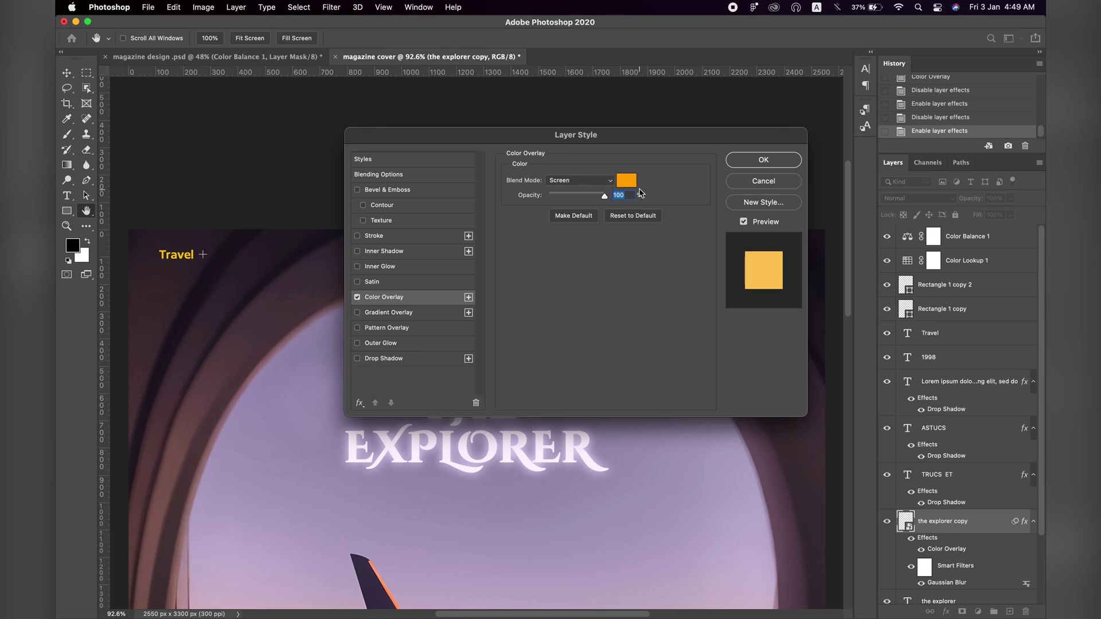
left_click(763, 160)
- Place the dust texture c5f287da-2bda-446f-be1b-459b17ecb07f.jpeg from Downloads above the Color Balance layer and stretch it to the cover's full width
key("super+0")
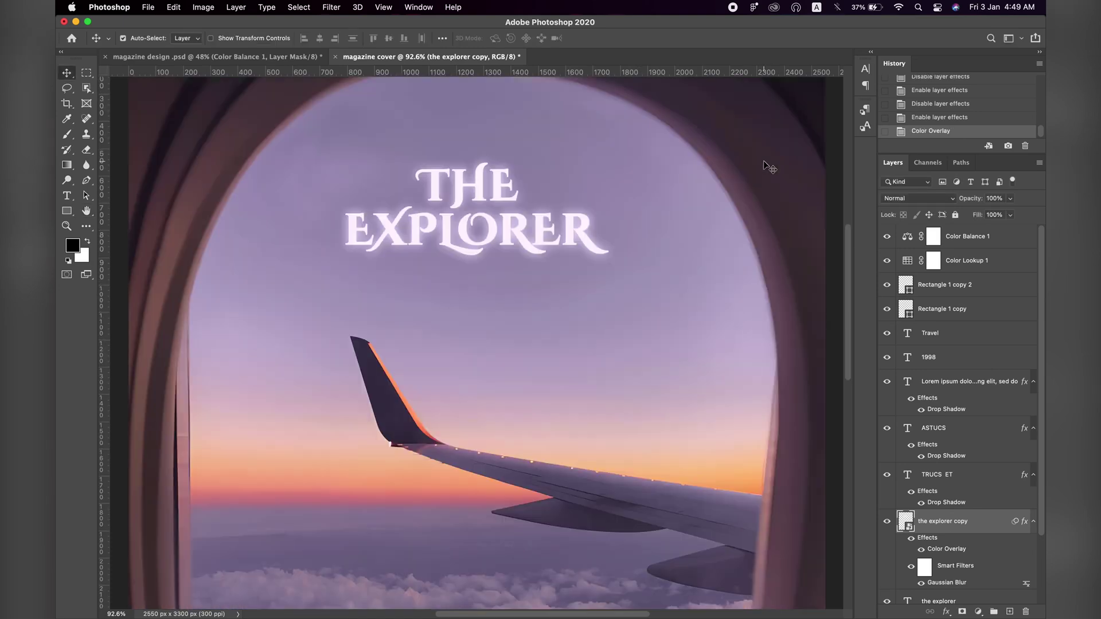
scroll(767, 166, "down", 2)
scroll(767, 166, "up", 2)
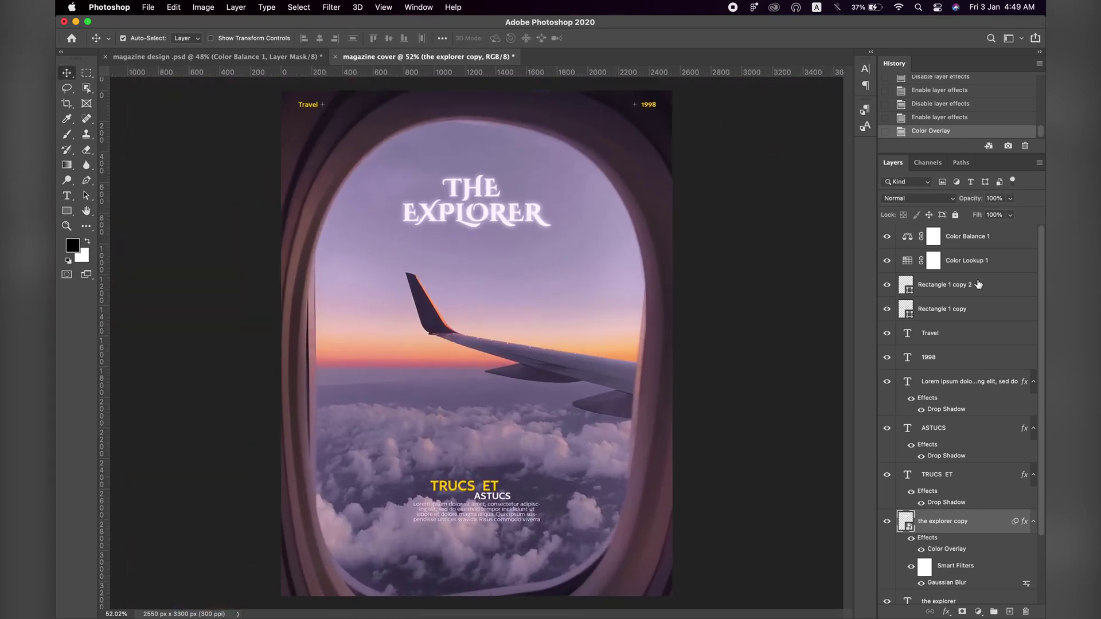
left_click(983, 245)
left_click(222, 603)
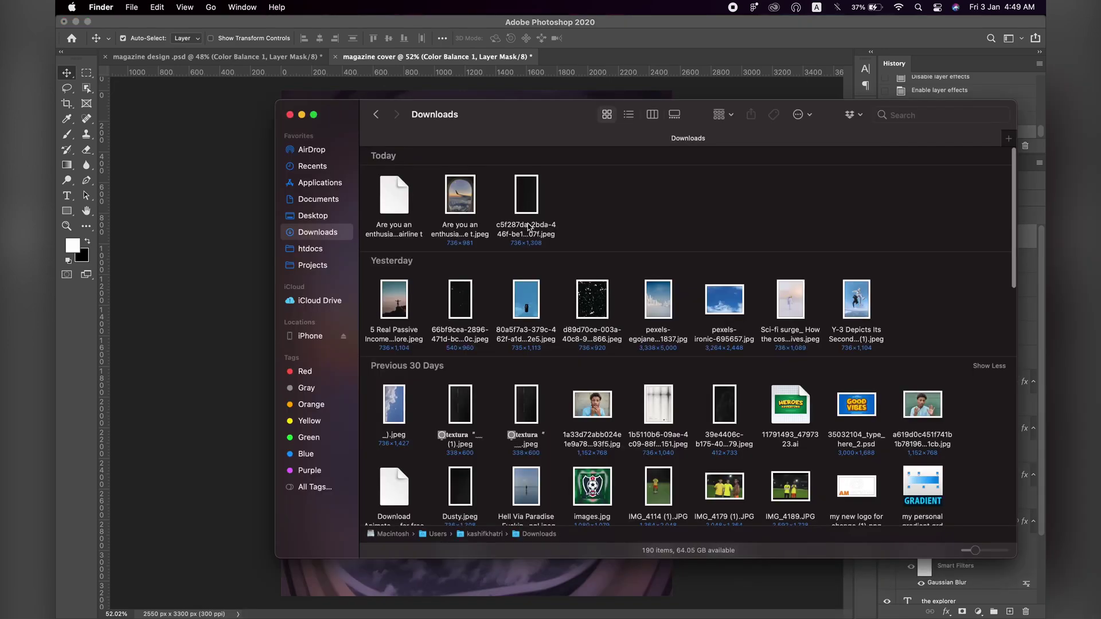
left_click_drag(526, 198, 415, 242)
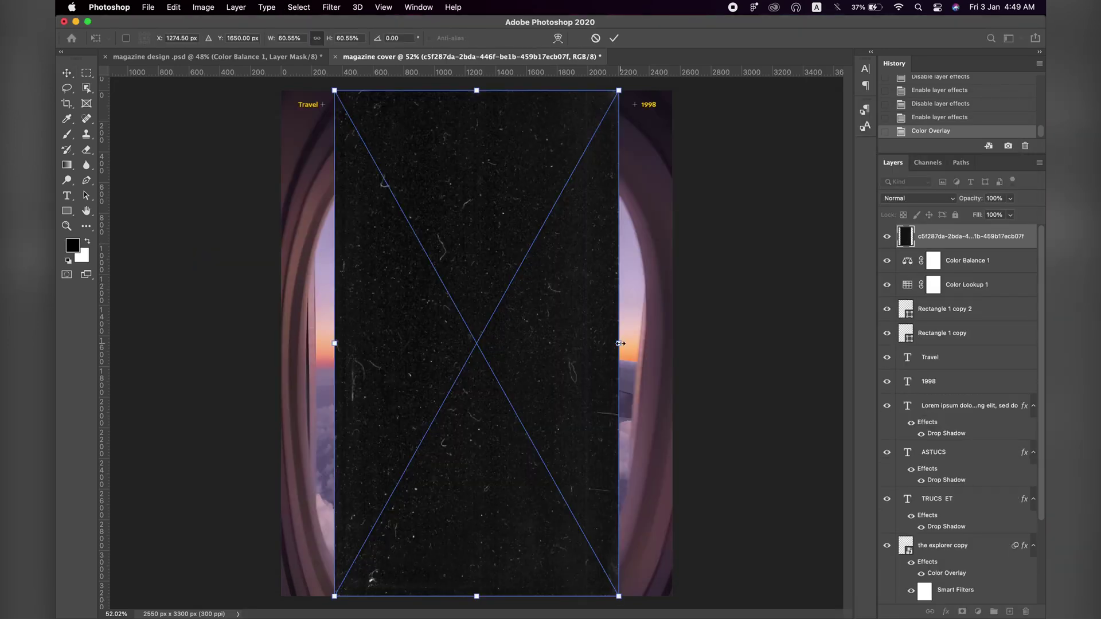
left_click_drag(620, 343, 677, 343)
key("Return")
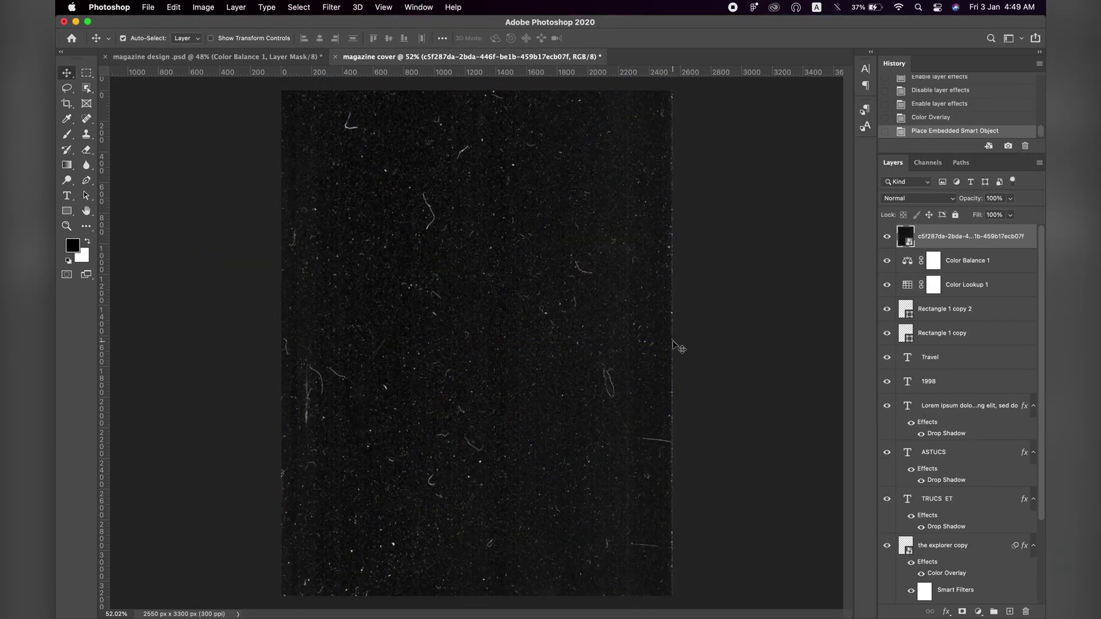
- Blend the dust texture into the cover with Screen mode at 30% opacity
left_click(907, 202)
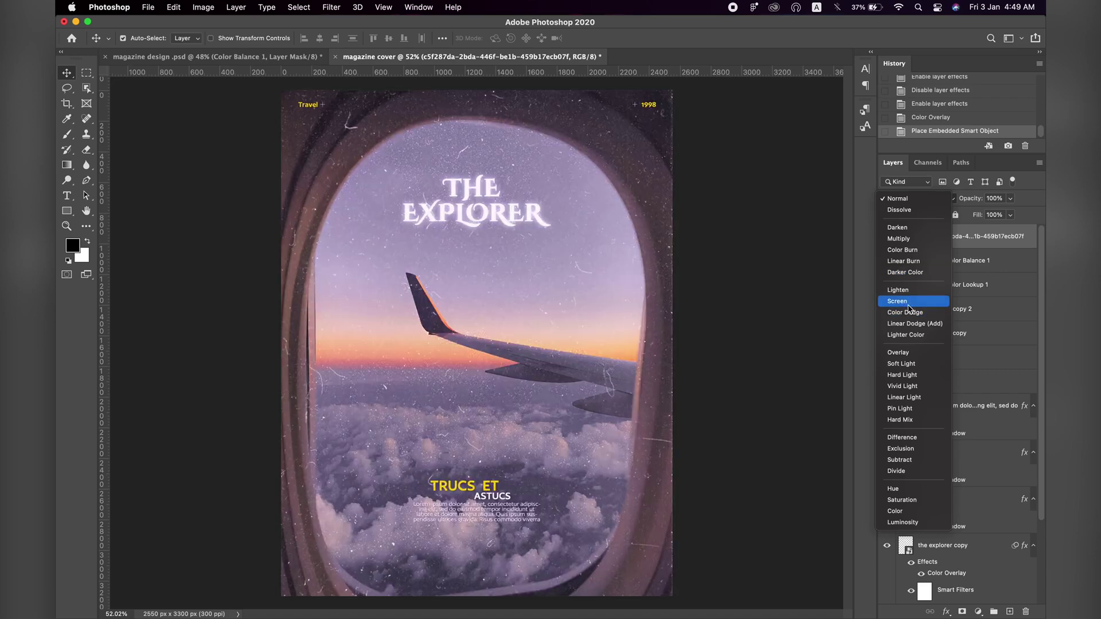
left_click(909, 303)
left_click(995, 198)
type("3")
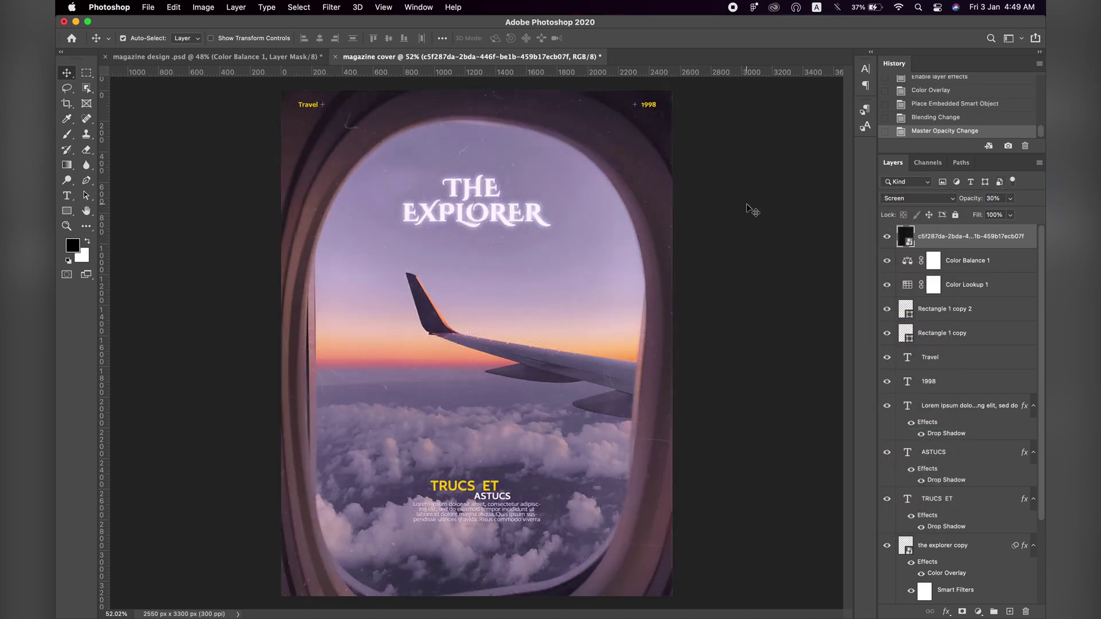
- Set the Color Balance layer's midtones yellow-blue value to +27
double_click(907, 261)
left_click_drag(553, 217, 558, 219)
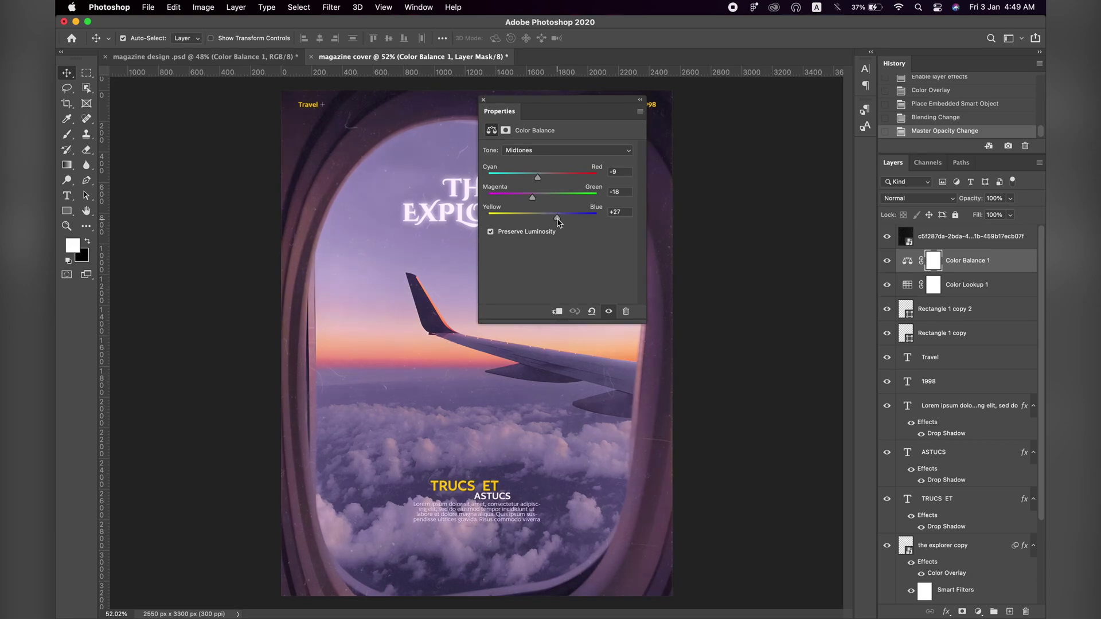